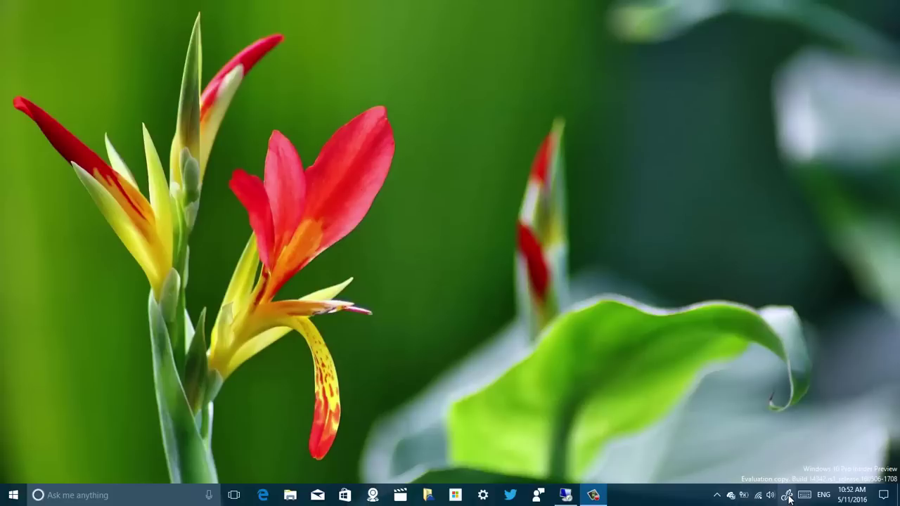
# Step: Open the Windows Ink Workspace to examine its sketching tools and pen app suggestions, and close it
pyautogui.click(787, 495)
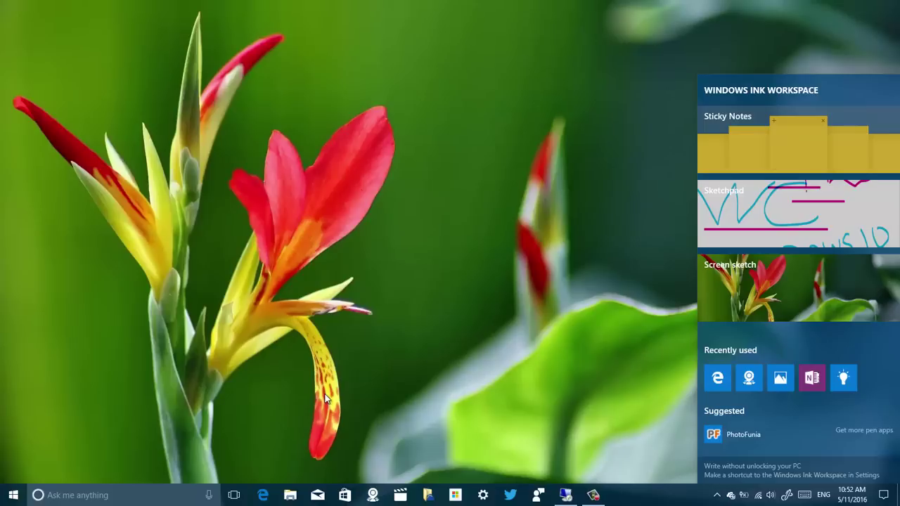
pyautogui.click(101, 498)
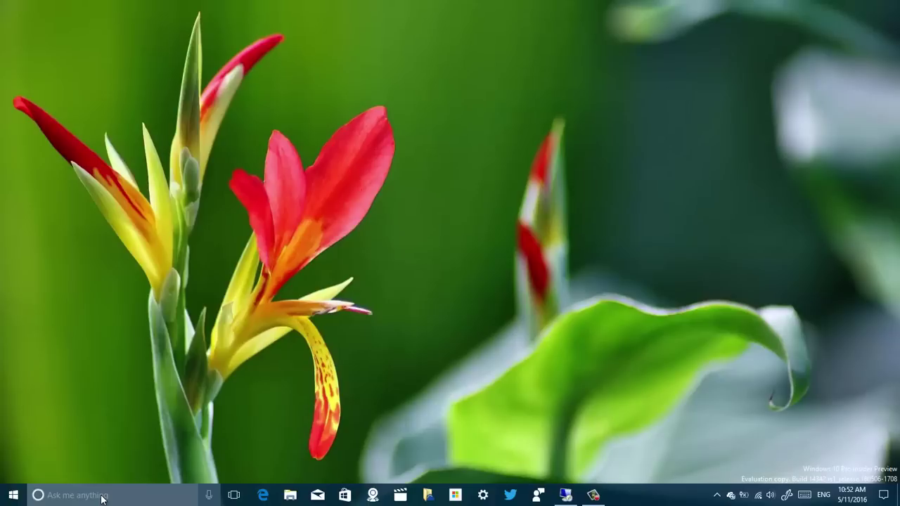
# Step: Search Windows for "cmd" and show the available actions for the Command Prompt result
pyautogui.click(102, 497)
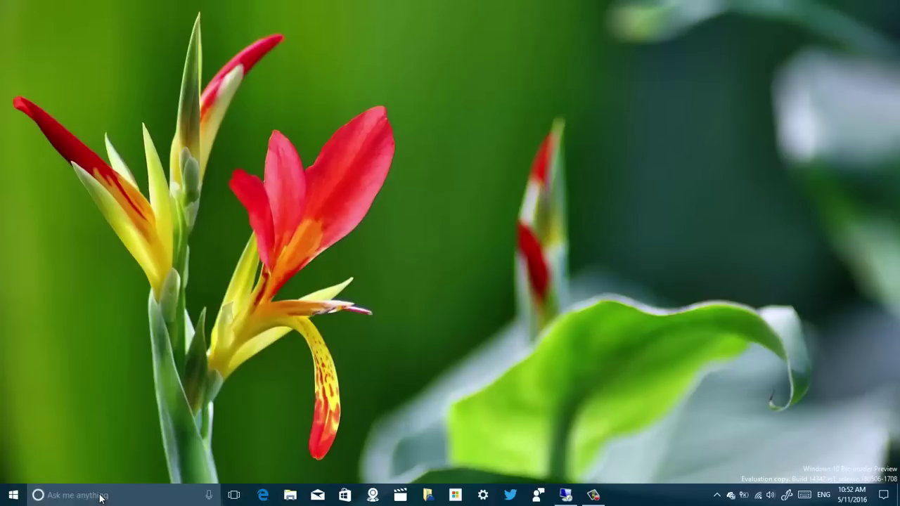
pyautogui.write('c')
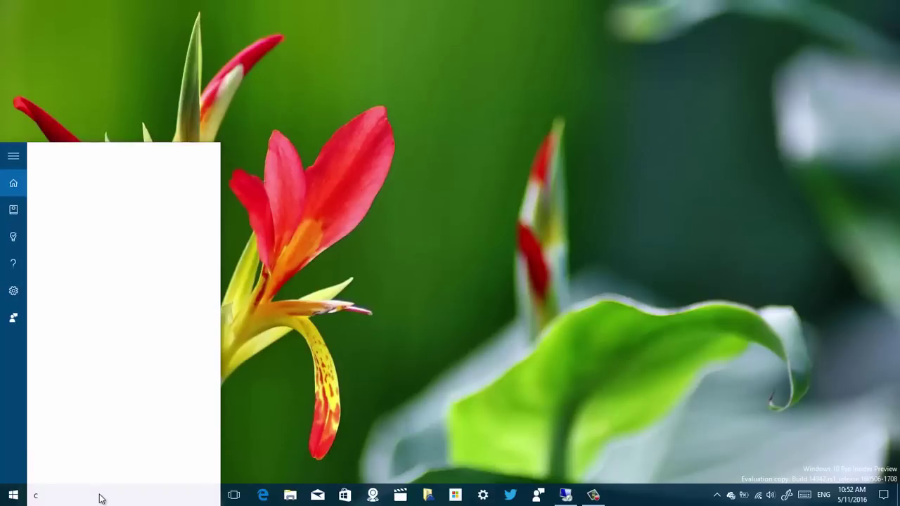
pyautogui.write('md')
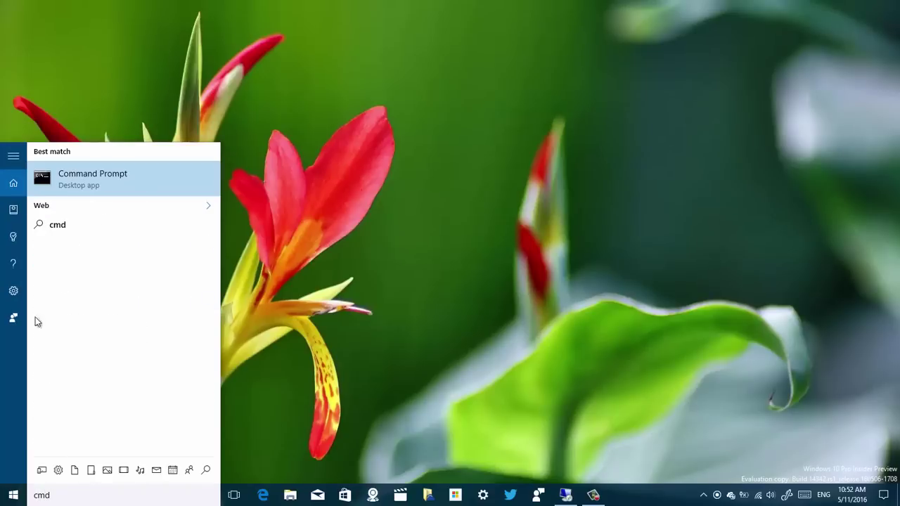
pyautogui.rightClick(116, 173)
pyautogui.click(147, 185)
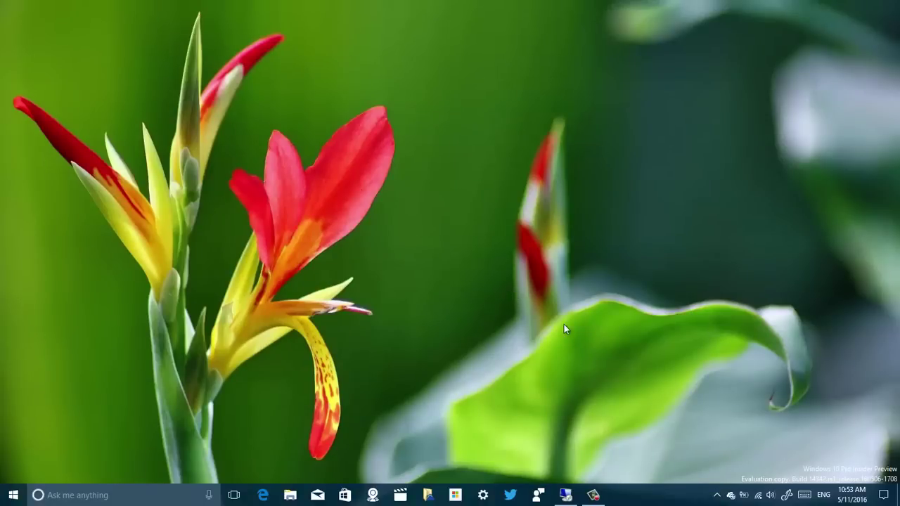
# Step: Open the Action Center and dismiss the Feedback Hub, Settings and Microsoft Edge notifications, keeping the Twitter ones
pyautogui.click(885, 496)
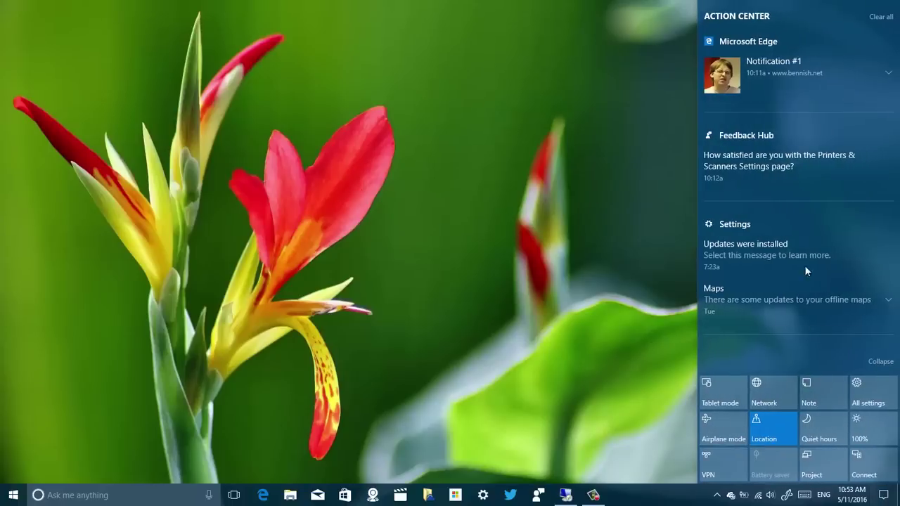
pyautogui.click(758, 165)
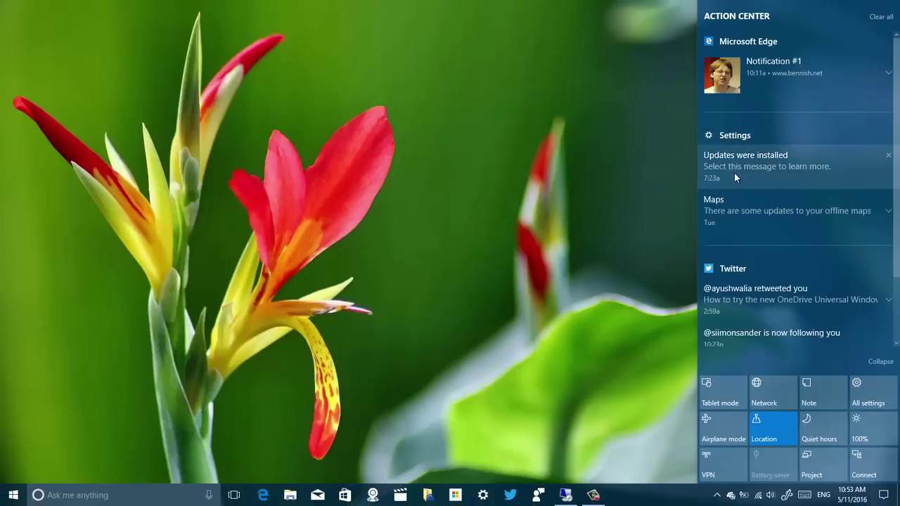
pyautogui.middleClick(755, 133)
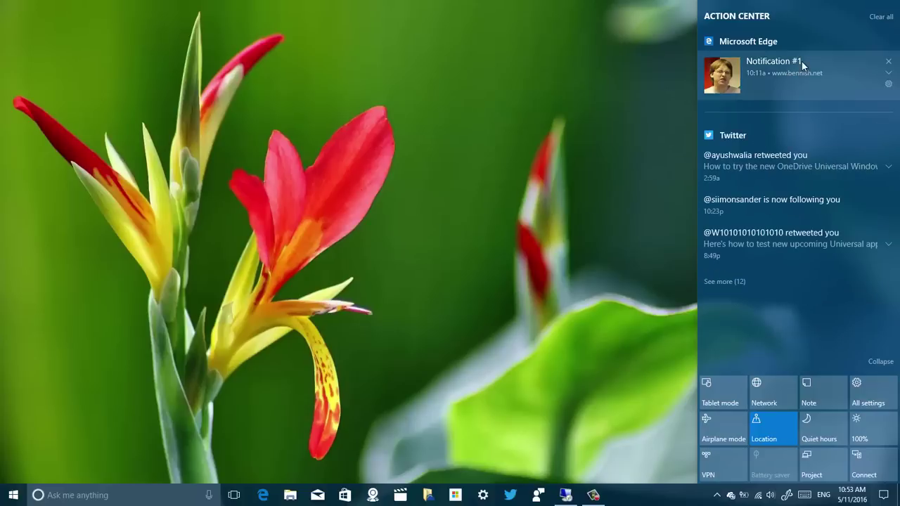
pyautogui.middleClick(781, 62)
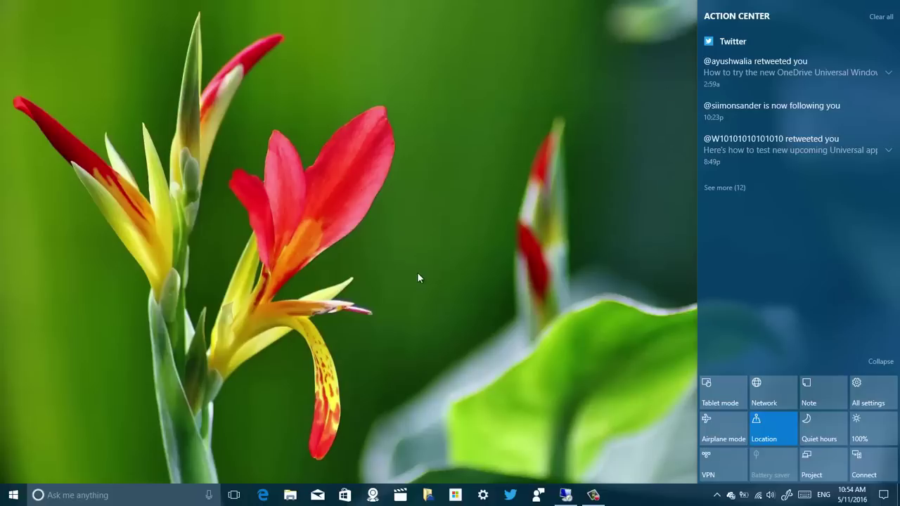
# Step: Search Windows for "cmd" and restrict the results to settings
pyautogui.click(147, 495)
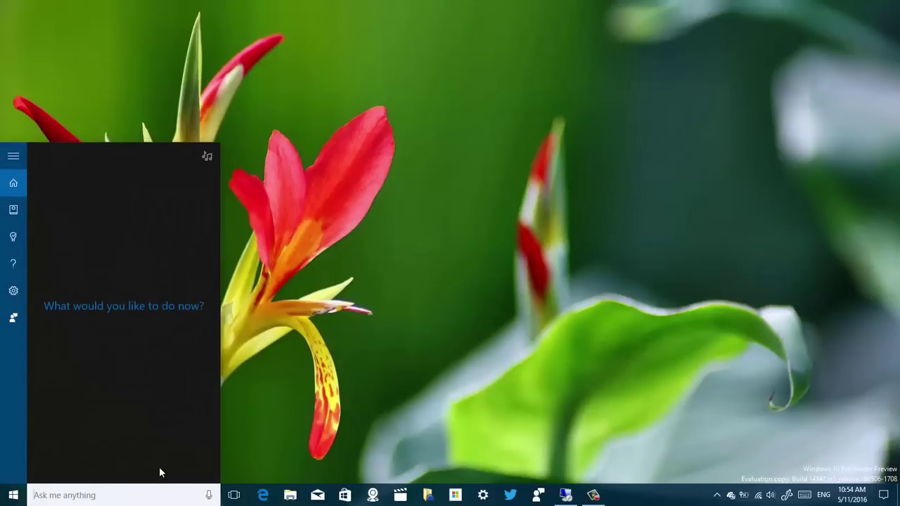
pyautogui.write('c')
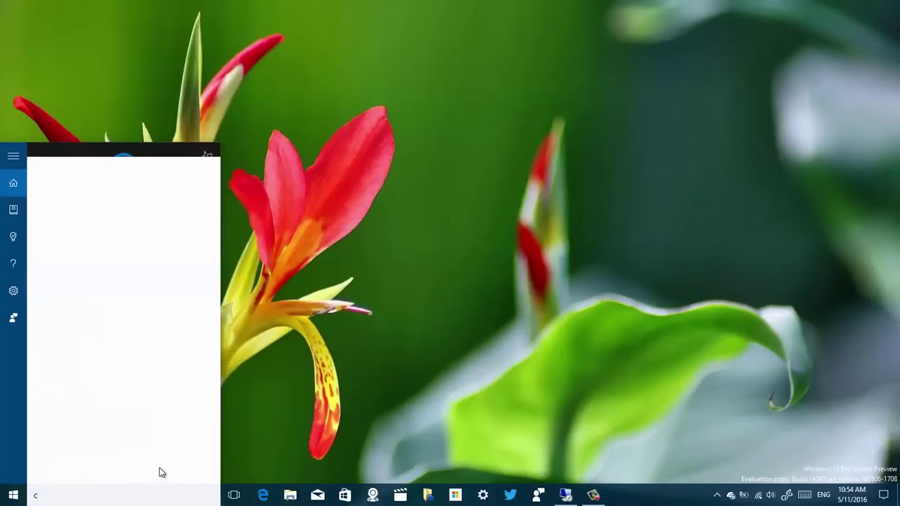
pyautogui.write('md')
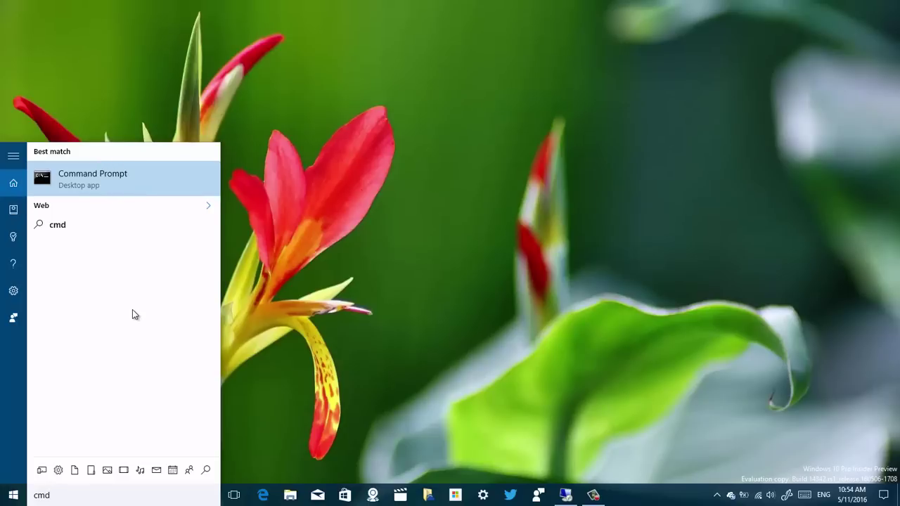
pyautogui.click(59, 470)
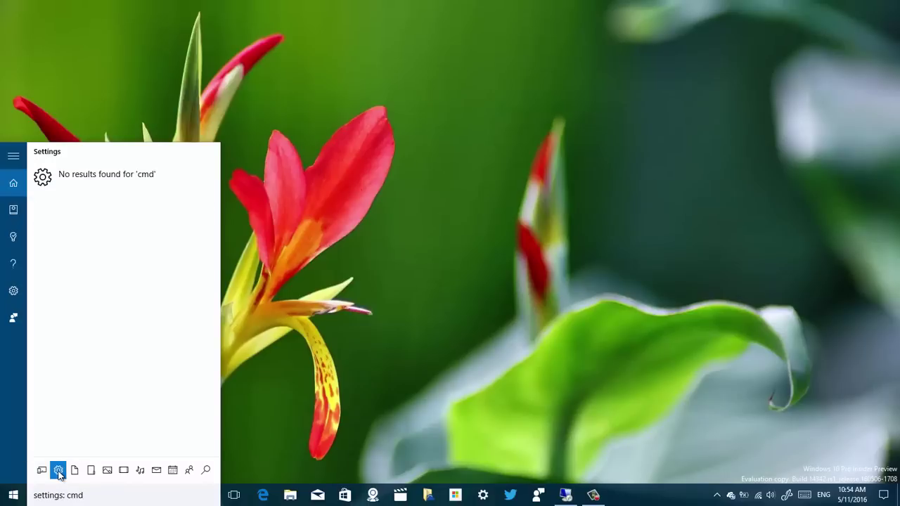
# Step: Search for "wi" and compare the results filtered by settings and by apps, then close the search
pyautogui.doubleClick(99, 493)
pyautogui.write('wi')
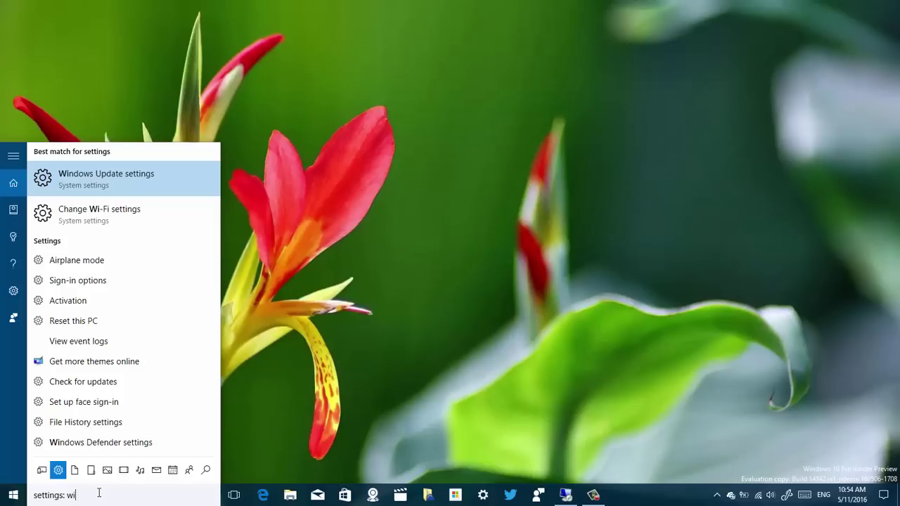
pyautogui.click(44, 472)
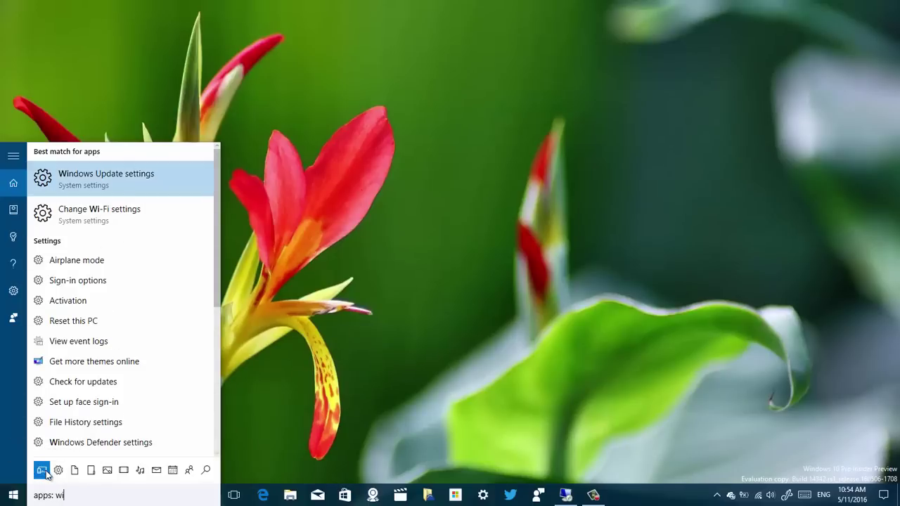
pyautogui.click(60, 472)
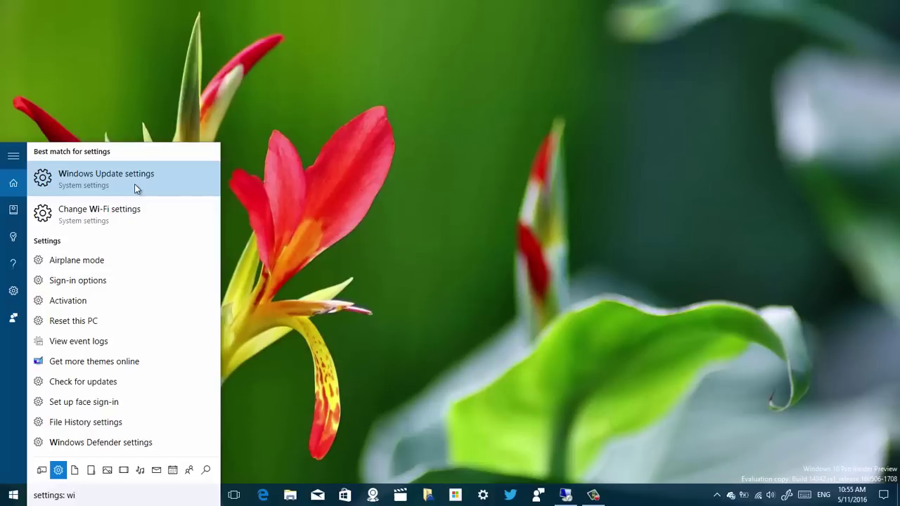
pyautogui.click(298, 250)
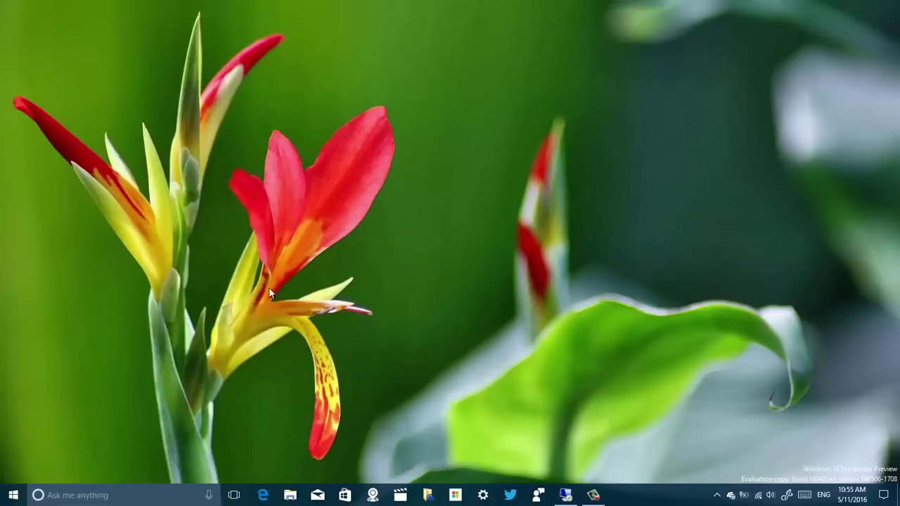
# Step: Find the Feedback Hub app by searching Windows for "fee" and open it
pyautogui.click(137, 501)
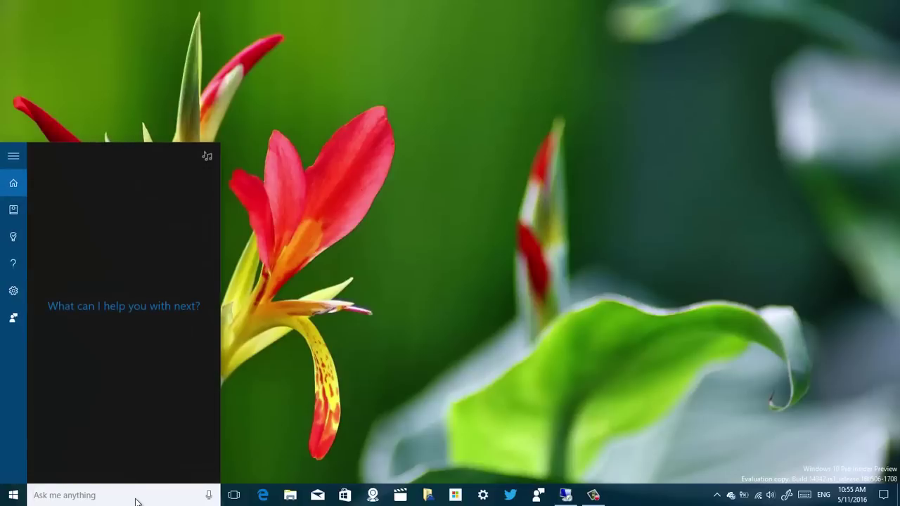
pyautogui.write('fee')
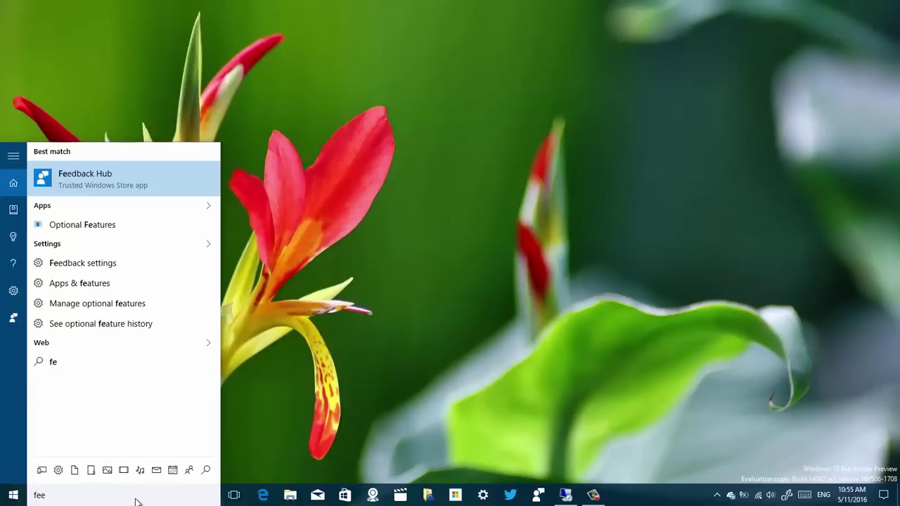
pyautogui.click(170, 181)
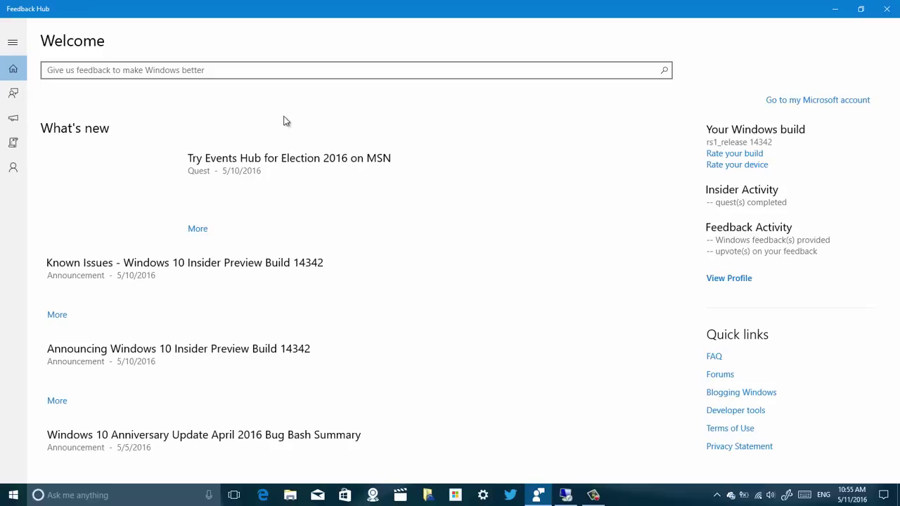
# Step: Search the existing feedback in the Feedback Hub for "folder crash"
pyautogui.click(256, 72)
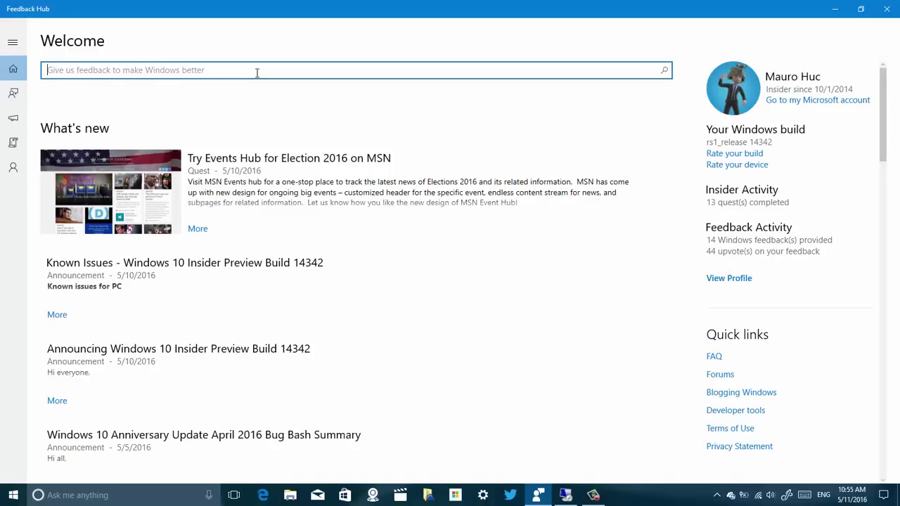
pyautogui.write('c')
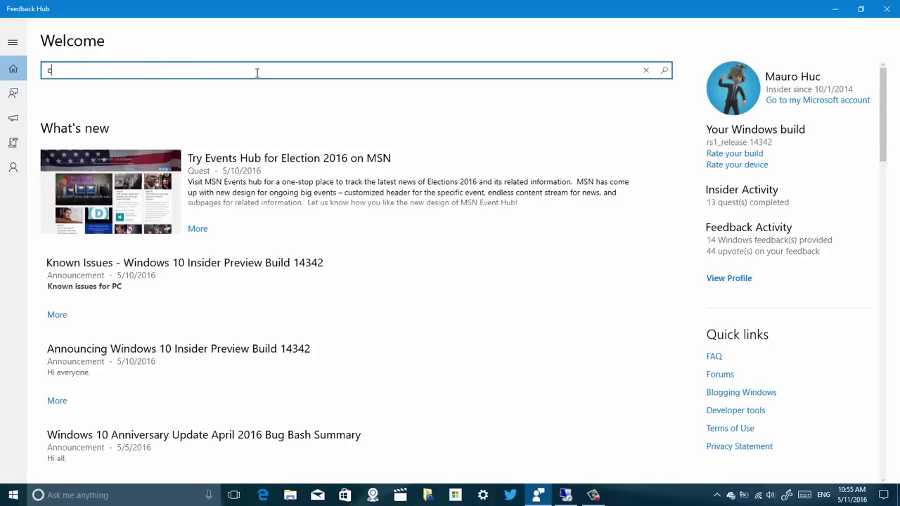
pyautogui.press('BackSpace')
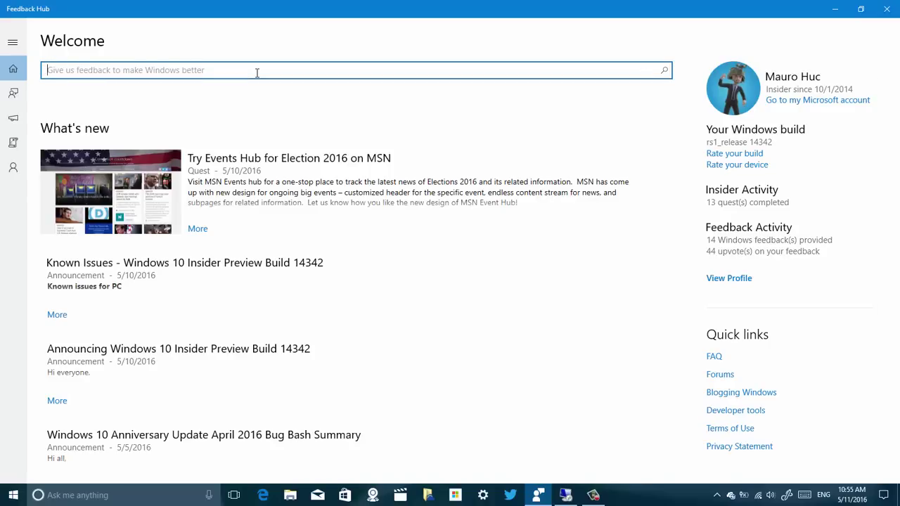
pyautogui.write('folder')
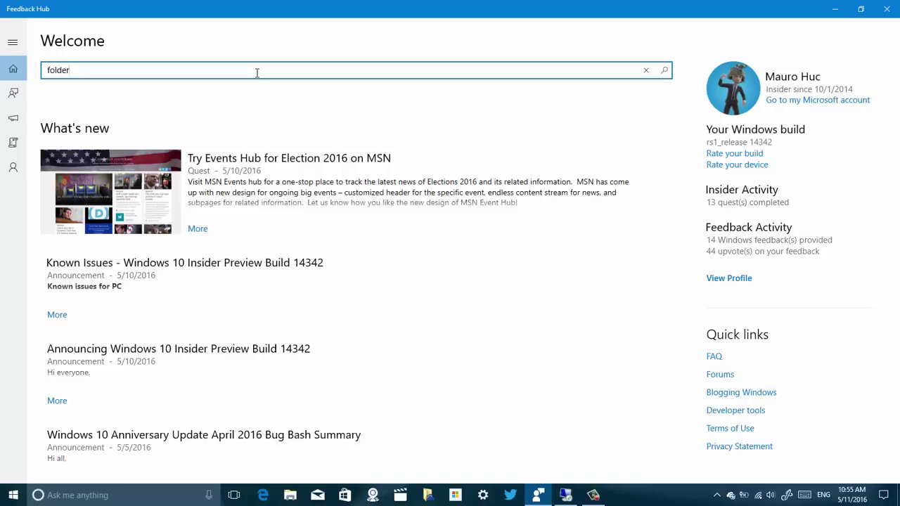
pyautogui.write(' crash')
pyautogui.press('Return')
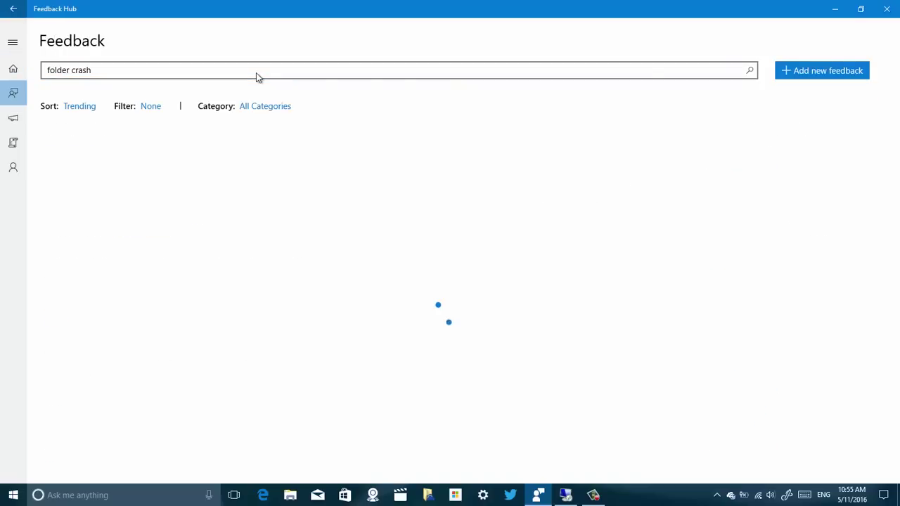
# Step: Start a new feedback entry and set its summary to "folder crash windows 10"
pyautogui.click(798, 79)
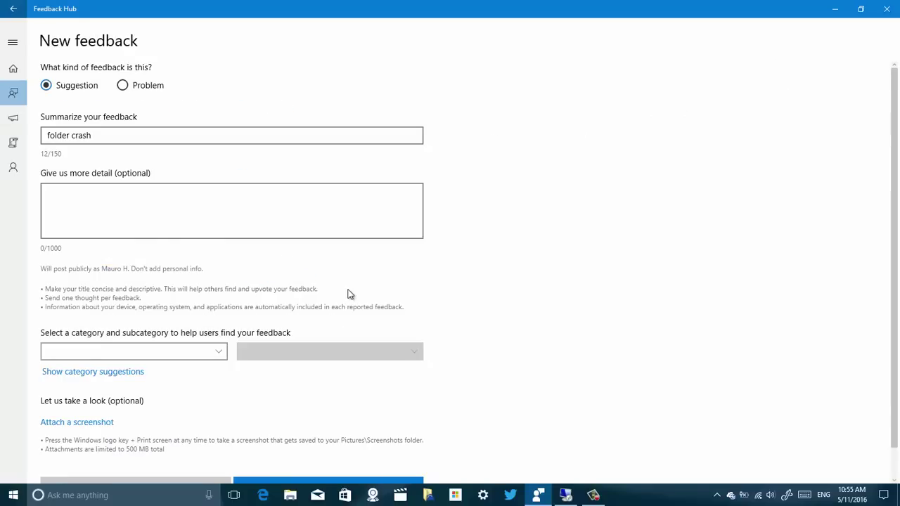
pyautogui.click(180, 138)
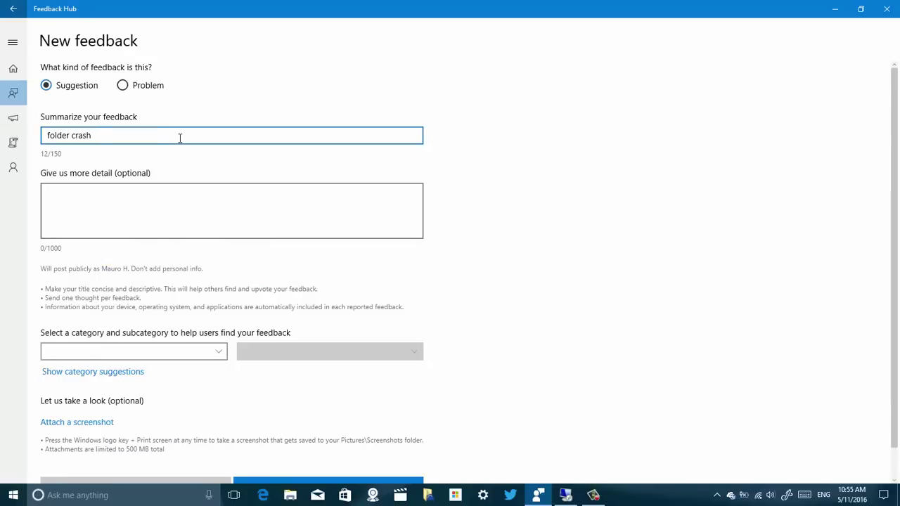
pyautogui.write('folder crash windows ')
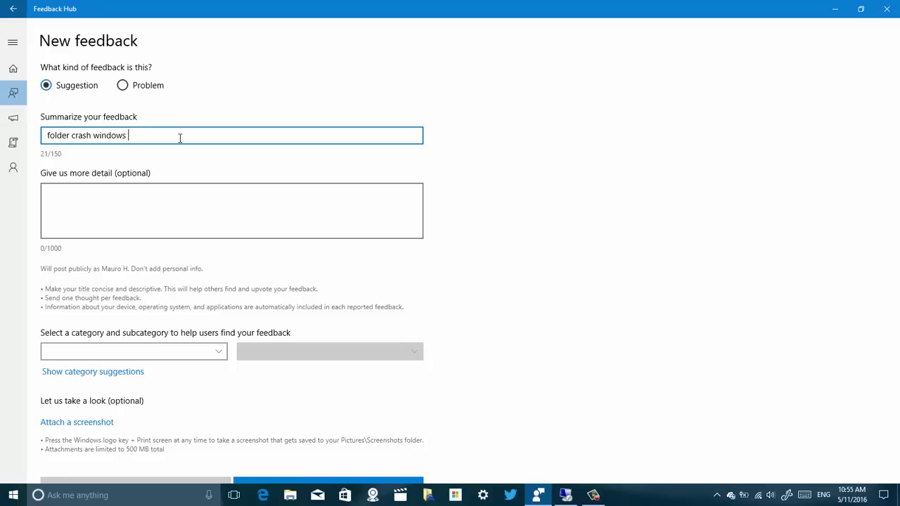
pyautogui.write('10')
# Step: Switch the feedback kind to Problem and back to Suggestion
pyautogui.click(164, 209)
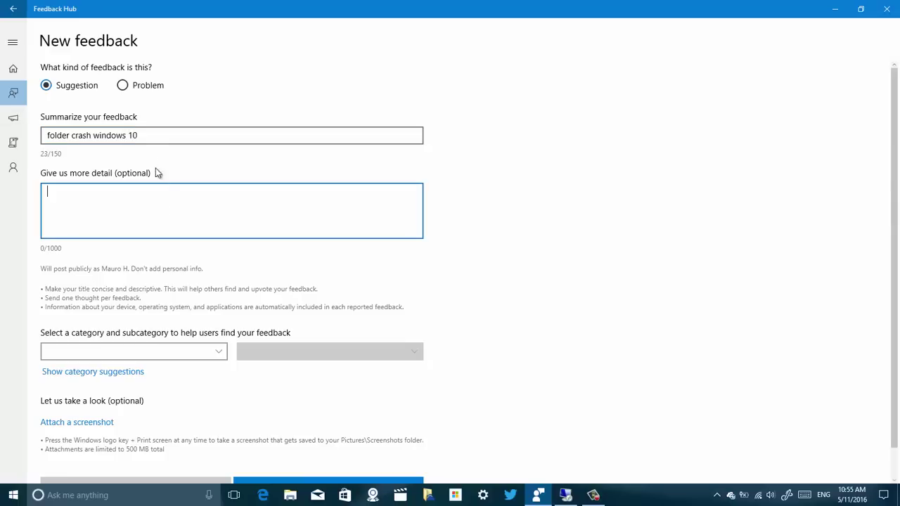
pyautogui.click(122, 85)
pyautogui.click(45, 85)
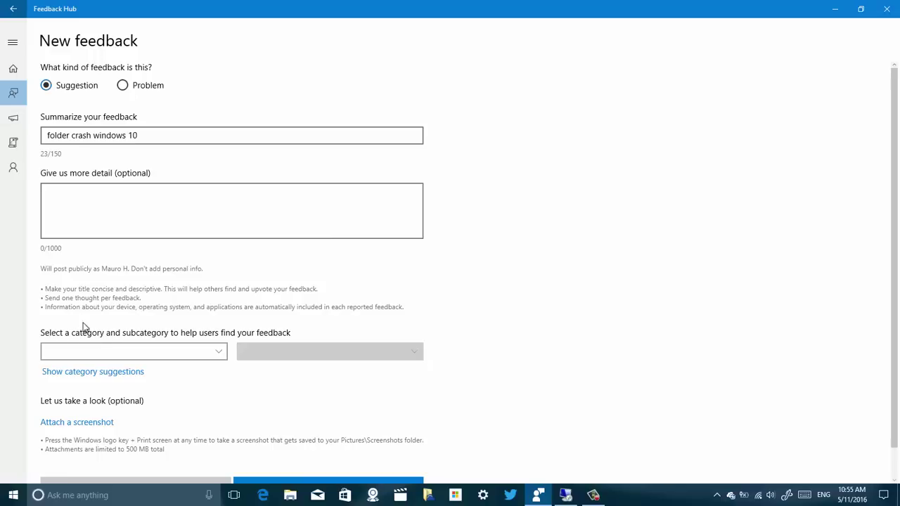
# Step: Set the feedback category to Files, Folders, and Online Storage
pyautogui.click(116, 350)
pyautogui.click(271, 321)
pyautogui.scroll(1, 208, 344)
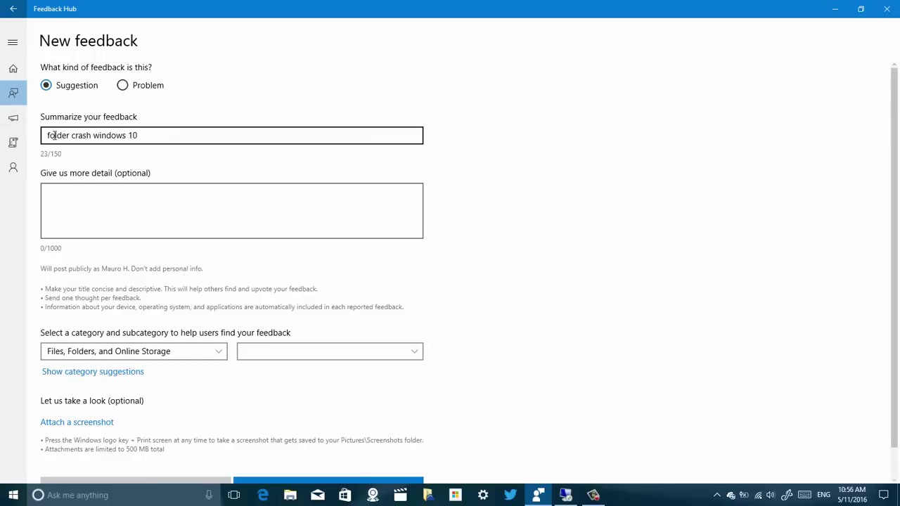
# Step: Highlight the feedback's summary text and show the category suggestions for this entry
pyautogui.click(74, 205)
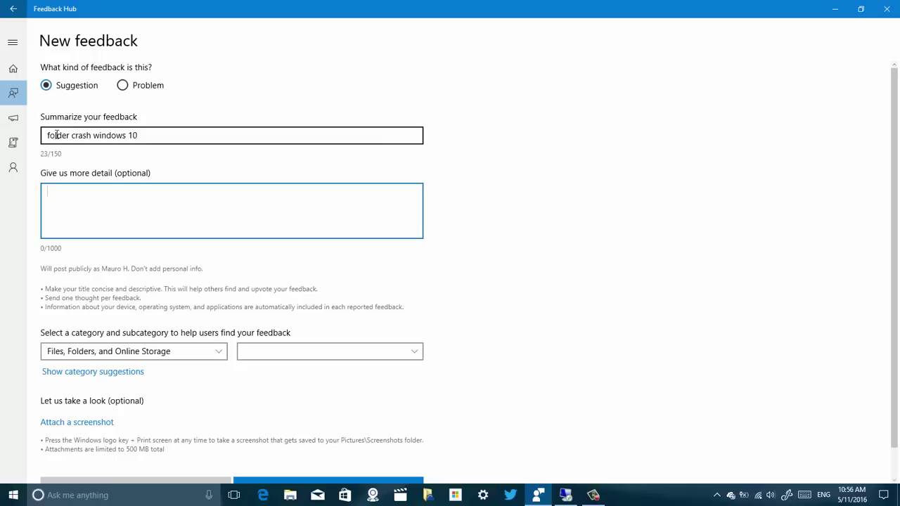
pyautogui.moveTo(46, 135); pyautogui.dragTo(169, 135)
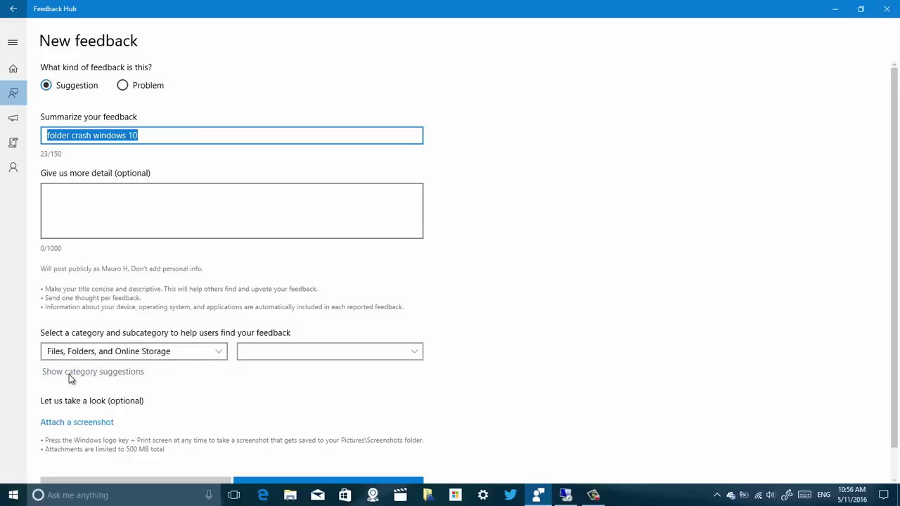
pyautogui.click(106, 375)
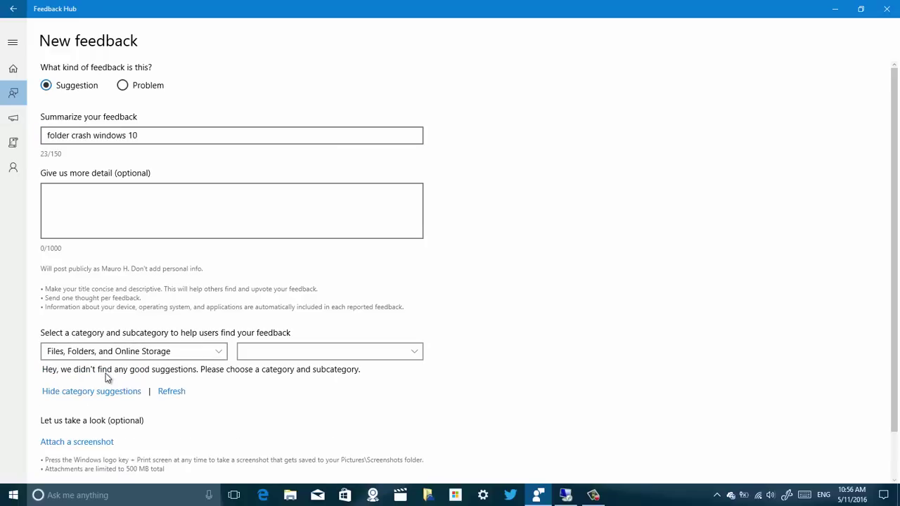
# Step: Choose the suggested category Files, Folders, and Online Storage > File Explorer, then discard the feedback entry and minimize Feedback Hub
pyautogui.scroll(-3, 209, 376)
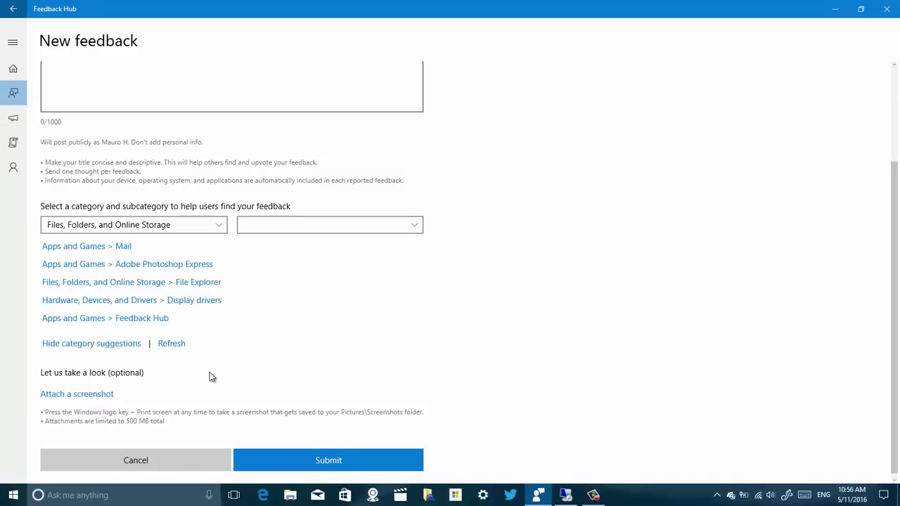
pyautogui.click(93, 286)
pyautogui.click(180, 461)
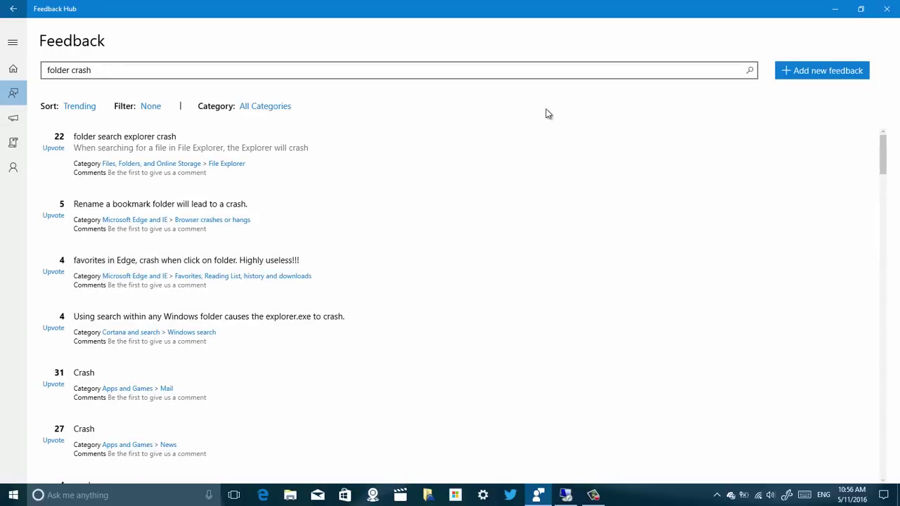
pyautogui.click(833, 10)
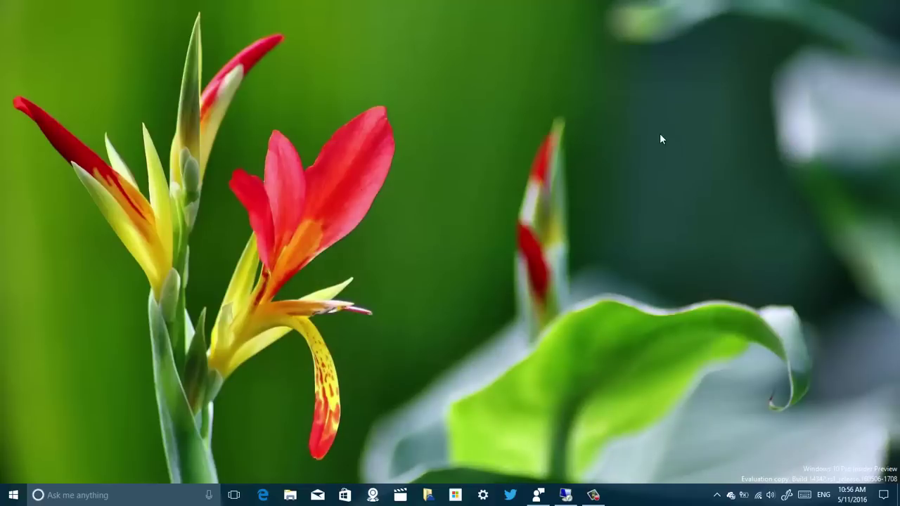
# Step: Search Windows for "sky", launch Skype UWP Preview, launch it again from the app list and close it
pyautogui.click(115, 496)
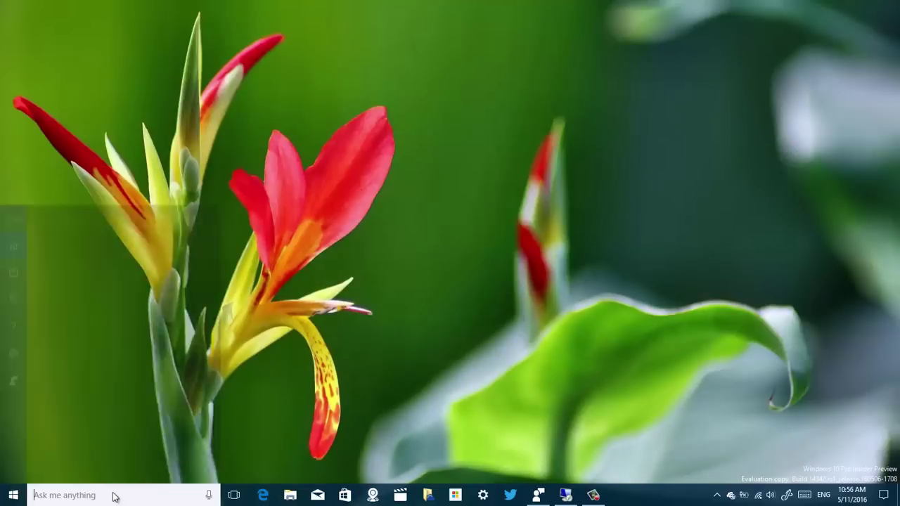
pyautogui.write('sky')
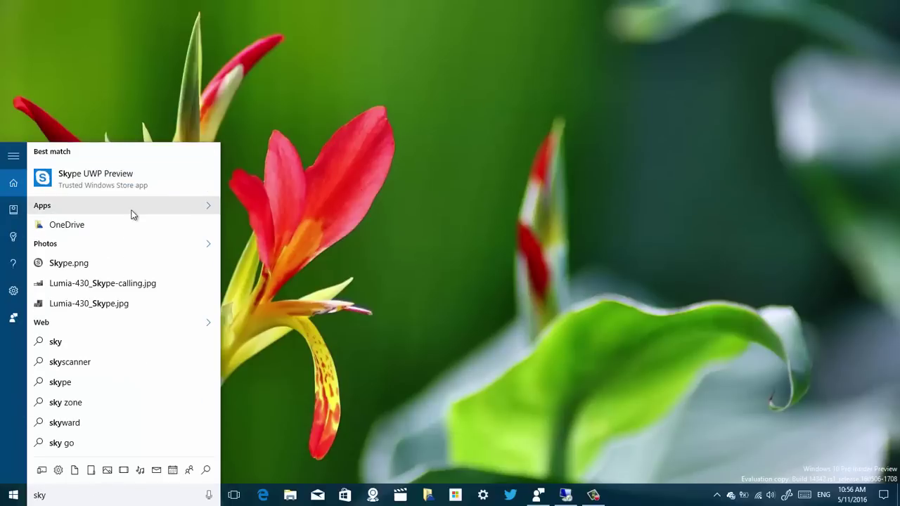
pyautogui.click(136, 179)
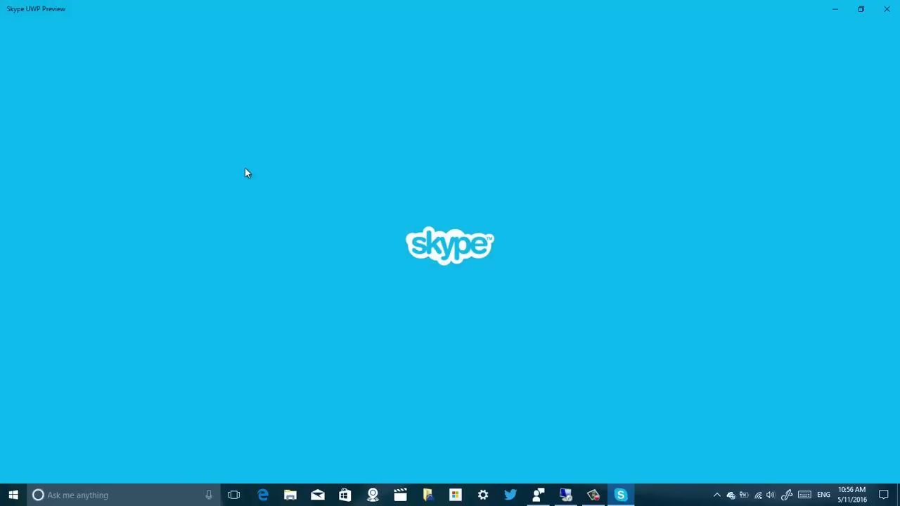
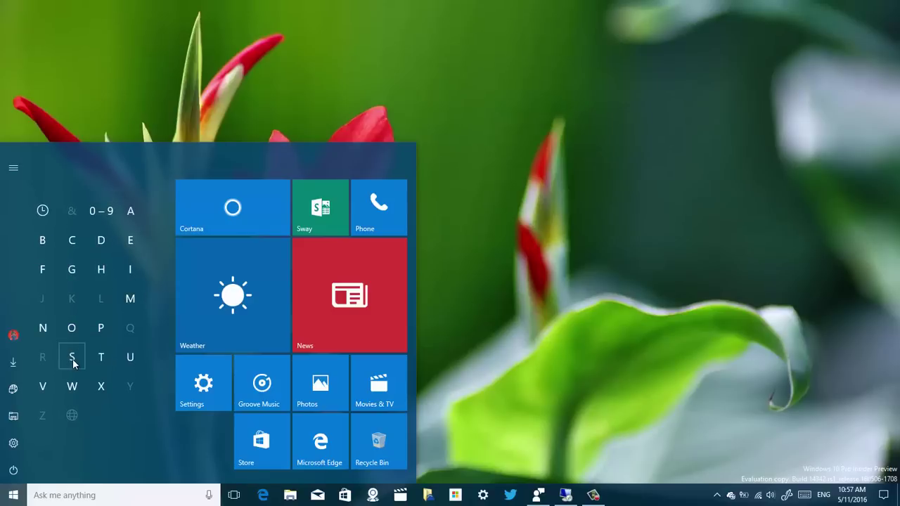
pyautogui.click(81, 216)
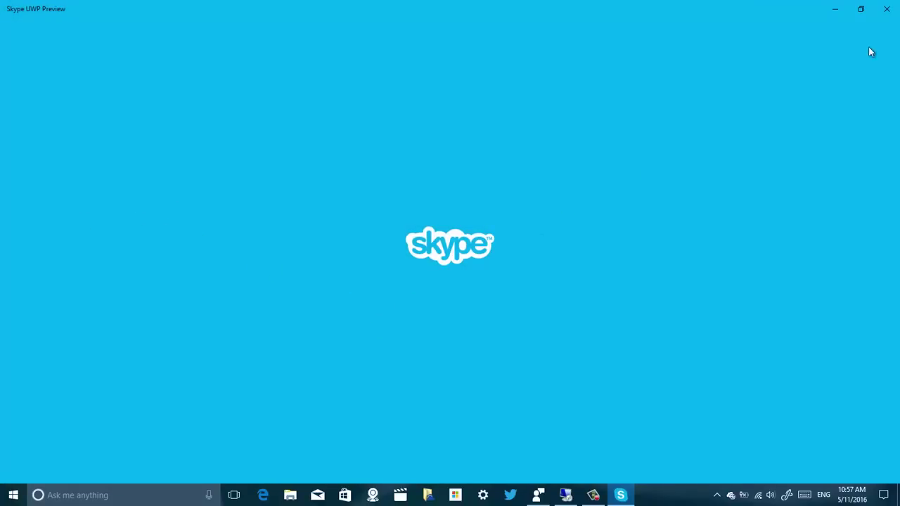
pyautogui.click(887, 9)
# Step: Switch to Microsoft Edge and open the page for getting extensions from its Extensions pane
pyautogui.click(261, 496)
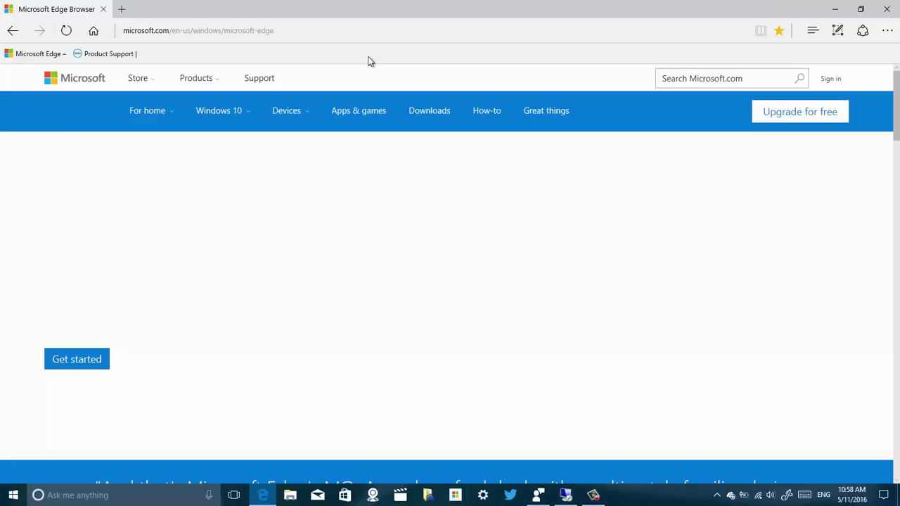
pyautogui.click(887, 31)
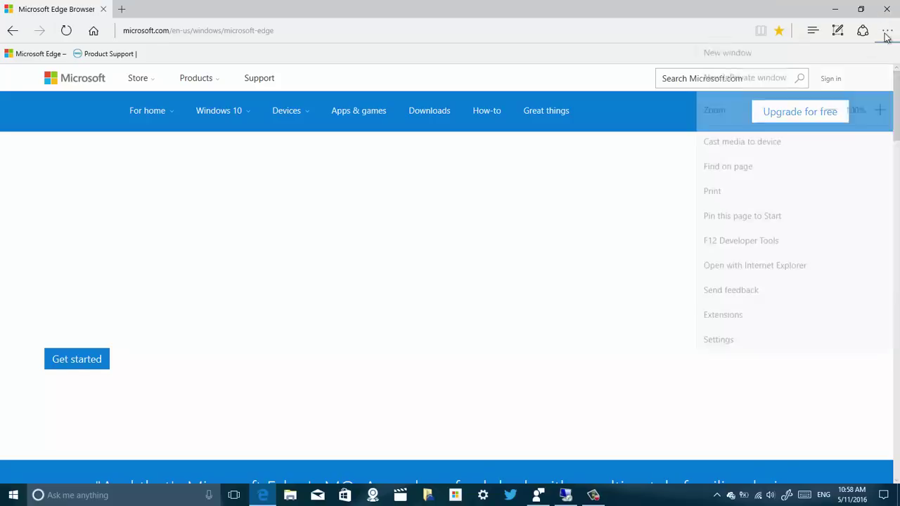
pyautogui.click(731, 323)
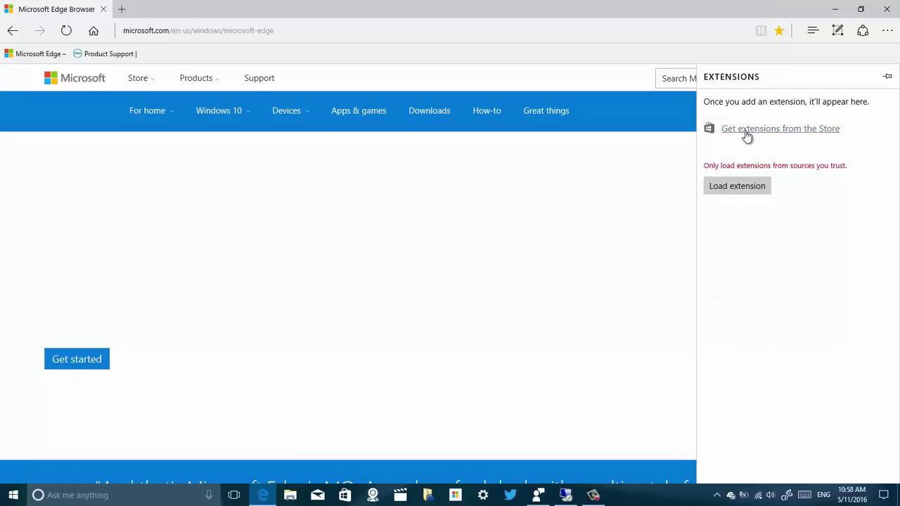
pyautogui.click(887, 31)
pyautogui.click(887, 31)
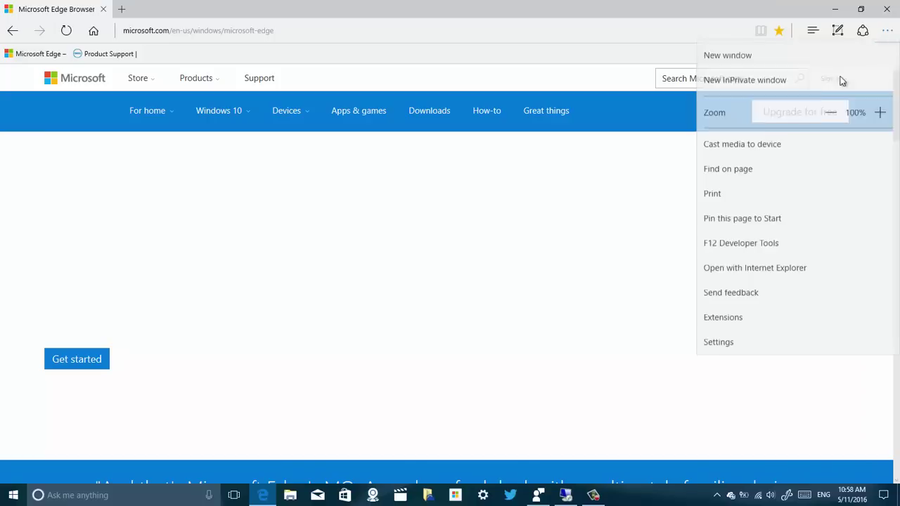
pyautogui.click(730, 323)
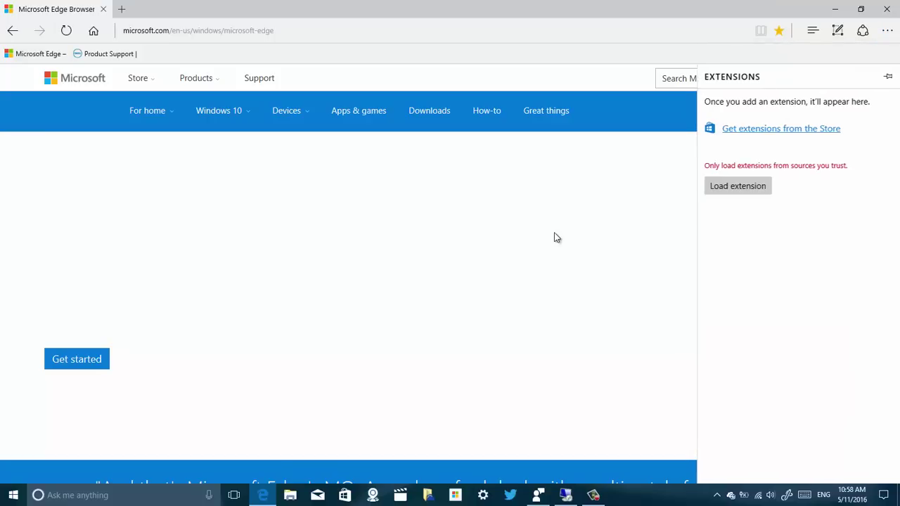
pyautogui.click(755, 130)
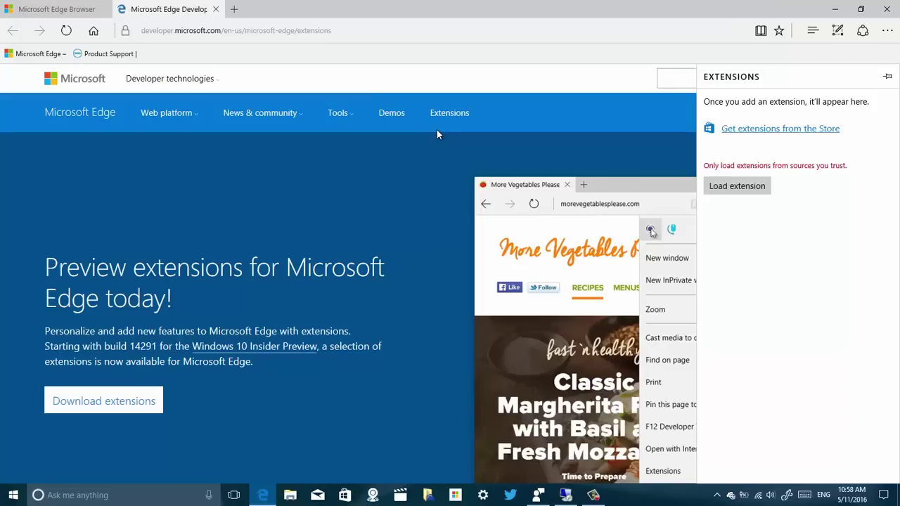
# Step: Install the free Page Analyzer extension from the Store and turn it on in Microsoft Edge
pyautogui.click(267, 192)
pyautogui.scroll(-10, 287, 197)
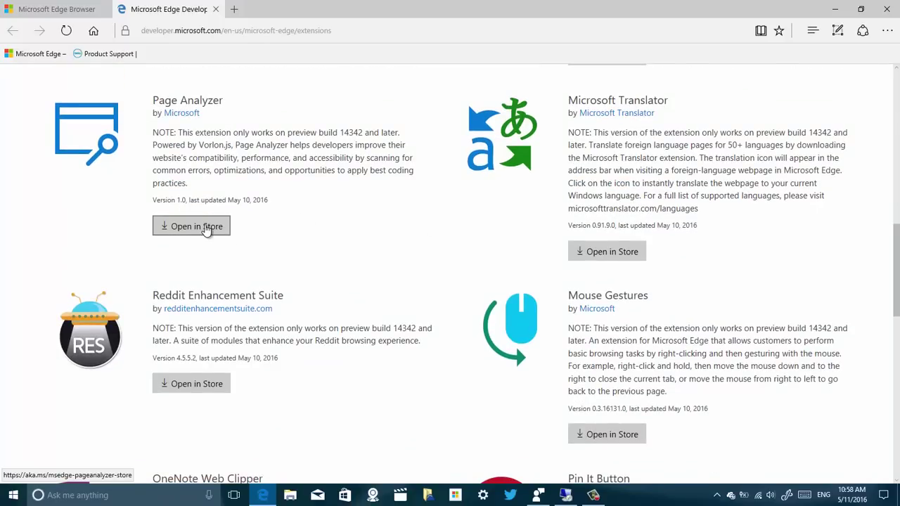
pyautogui.click(204, 227)
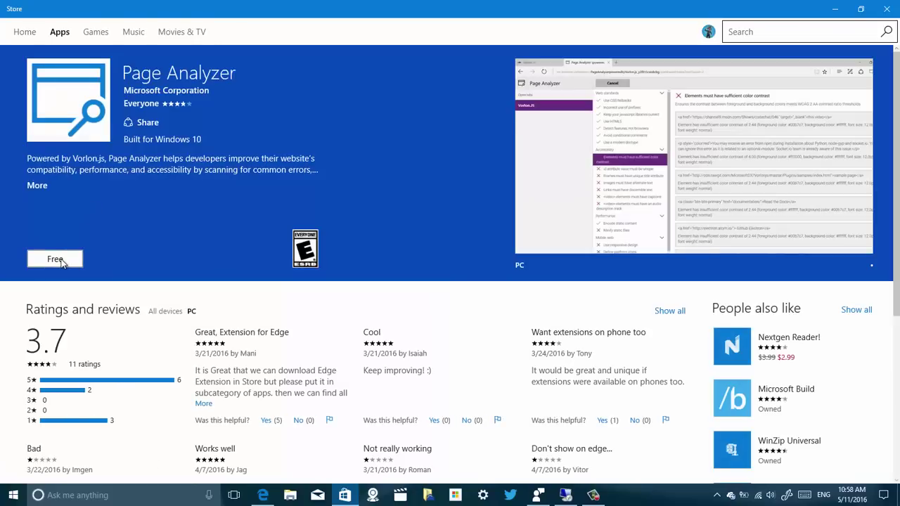
pyautogui.click(61, 259)
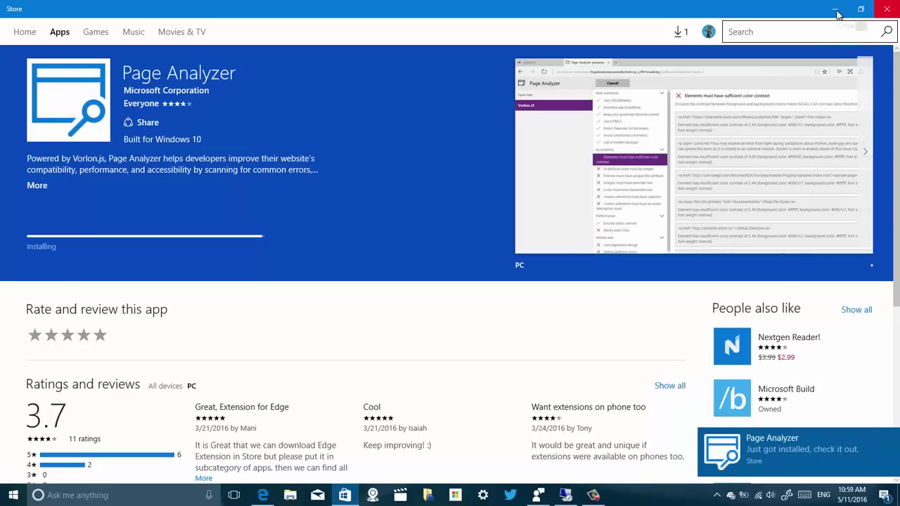
pyautogui.click(836, 14)
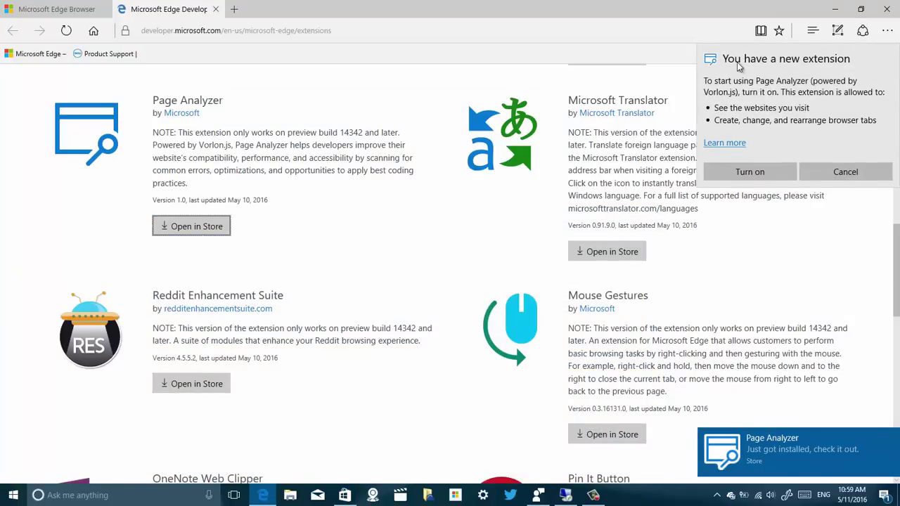
pyautogui.click(736, 173)
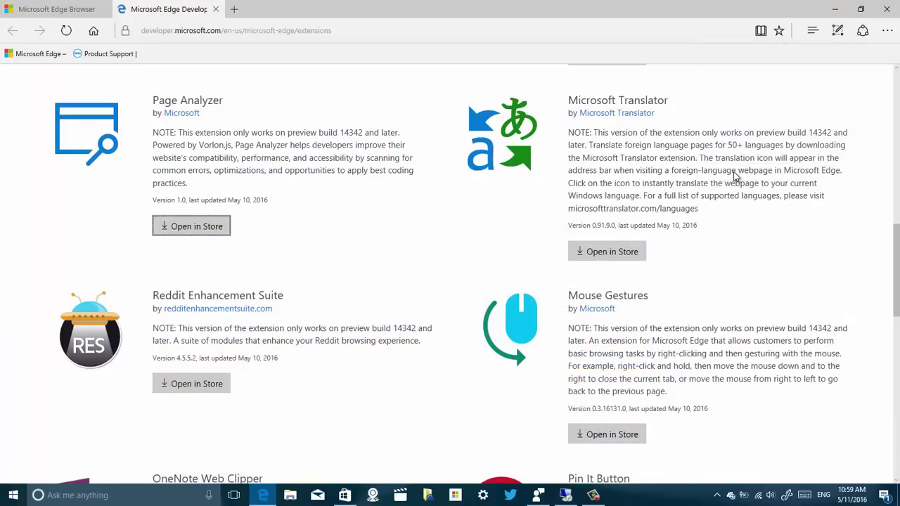
# Step: Examine the Page Analyzer extension's details and options in Edge's extensions list, then close the list
pyautogui.click(886, 30)
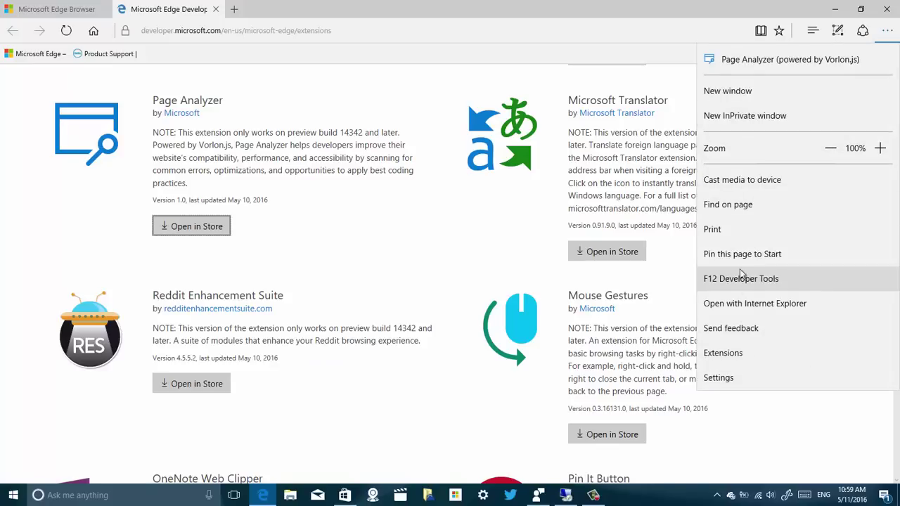
pyautogui.click(724, 360)
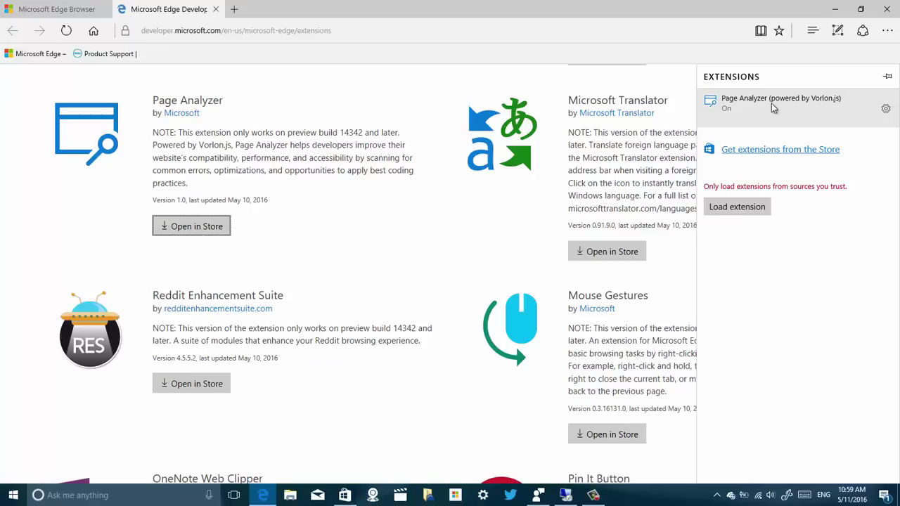
pyautogui.click(884, 111)
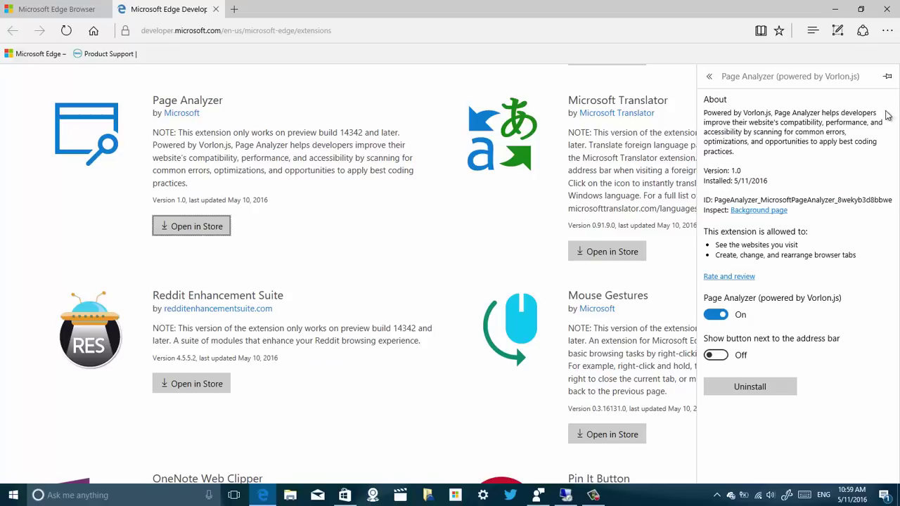
pyautogui.click(708, 81)
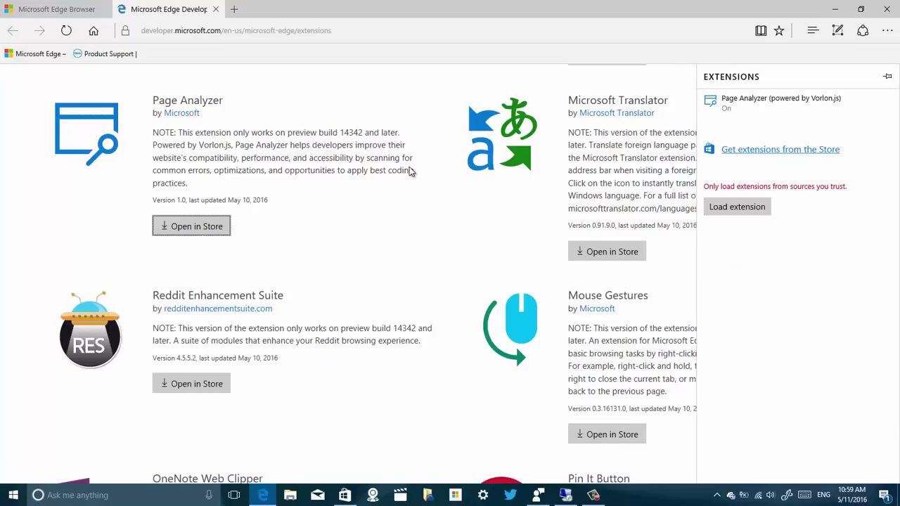
pyautogui.click(366, 153)
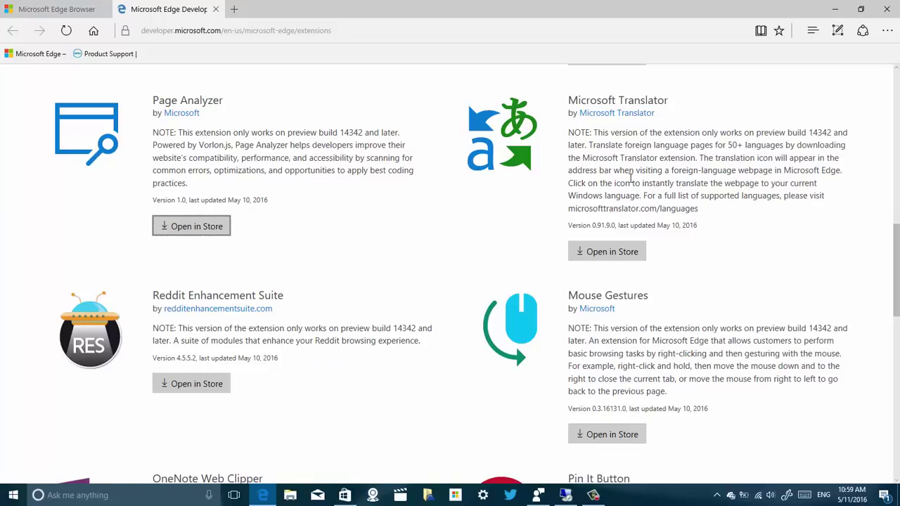
# Step: Browse the other extensions offered on the Microsoft Edge page, from Reddit Enhancement Suite to Pin It Button
pyautogui.scroll(-3, 632, 174)
pyautogui.scroll(-1, 625, 187)
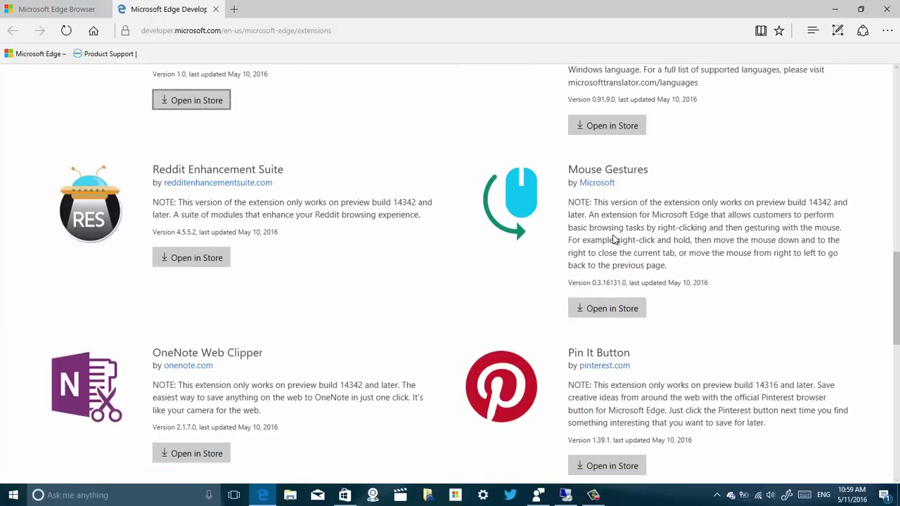
pyautogui.scroll(-5, 500, 278)
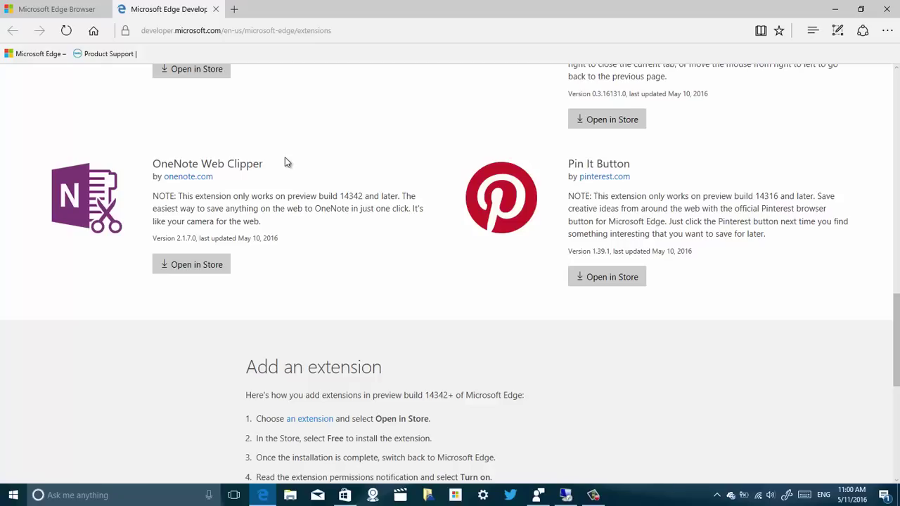
pyautogui.scroll(-2, 386, 164)
pyautogui.scroll(5, 386, 164)
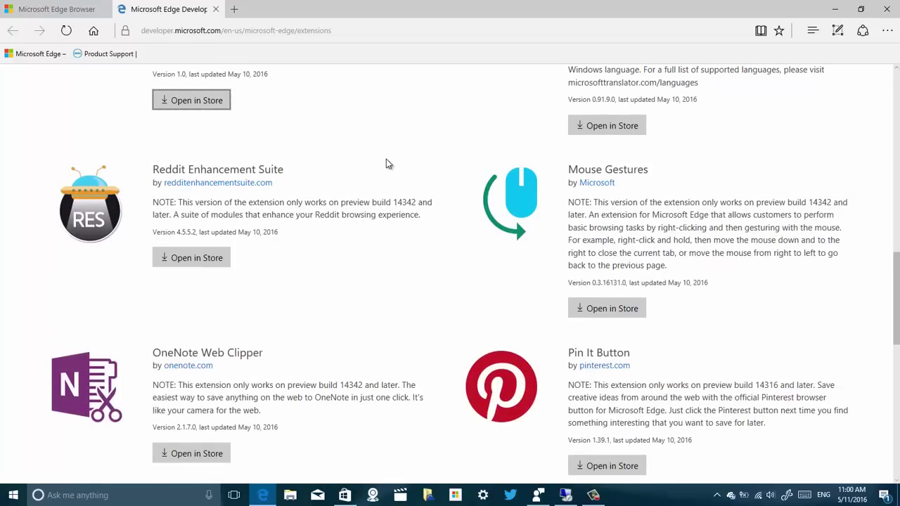
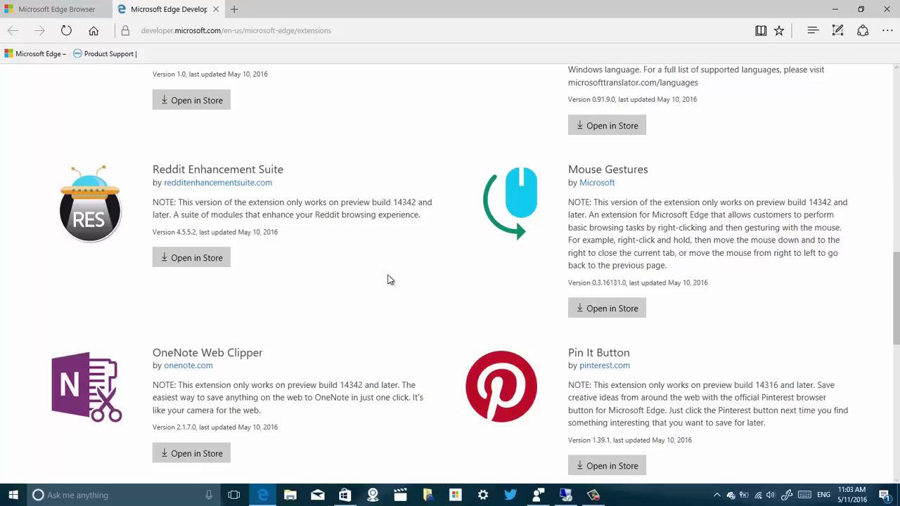
# Step: Switch to Windows Settings, view the Apps for websites page under System, and return to the Settings home
pyautogui.click(483, 495)
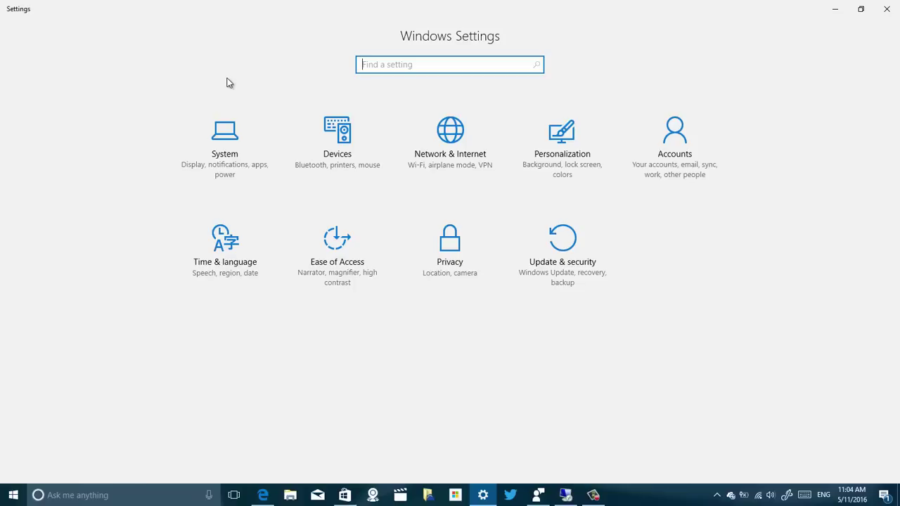
pyautogui.click(220, 136)
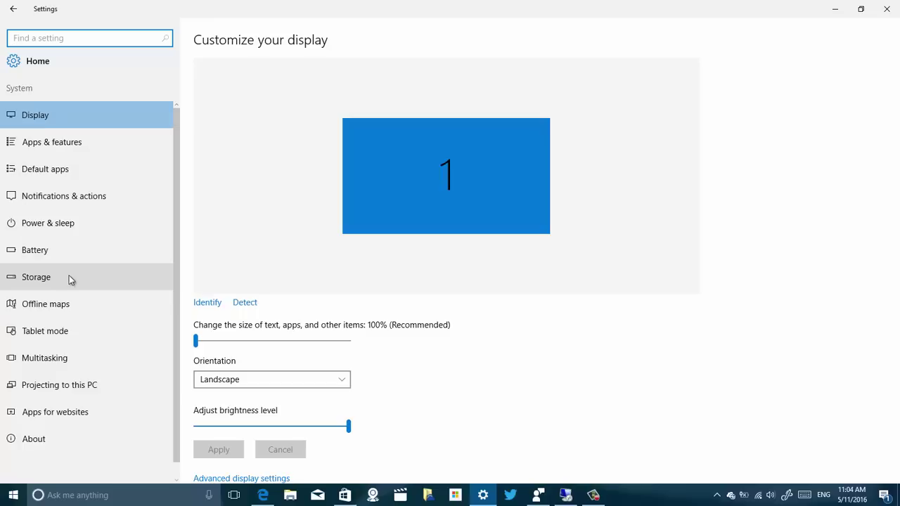
pyautogui.click(49, 416)
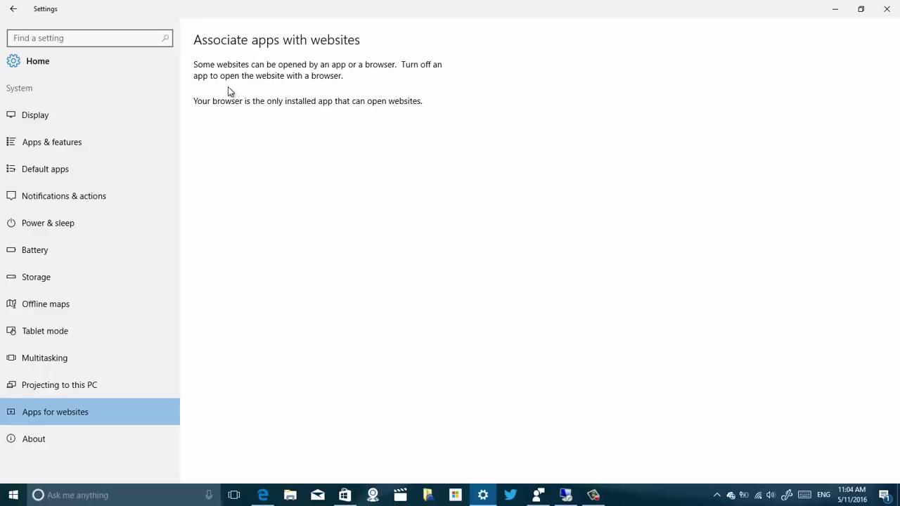
pyautogui.click(14, 63)
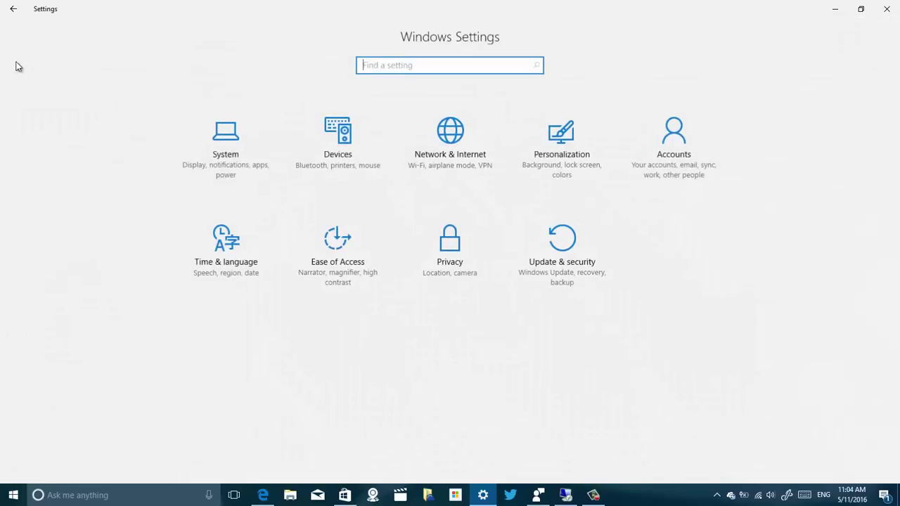
# Step: View the Devices settings, then show the Network & Internet status page
pyautogui.click(339, 129)
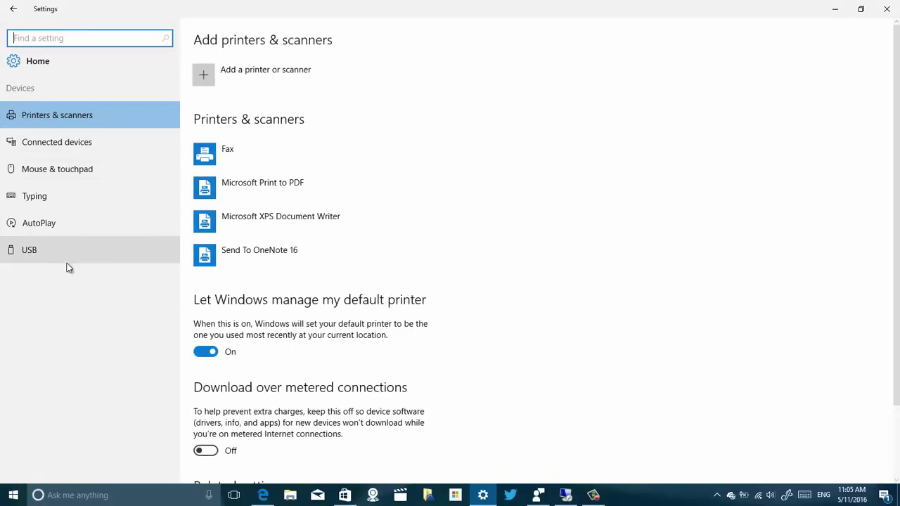
pyautogui.click(13, 14)
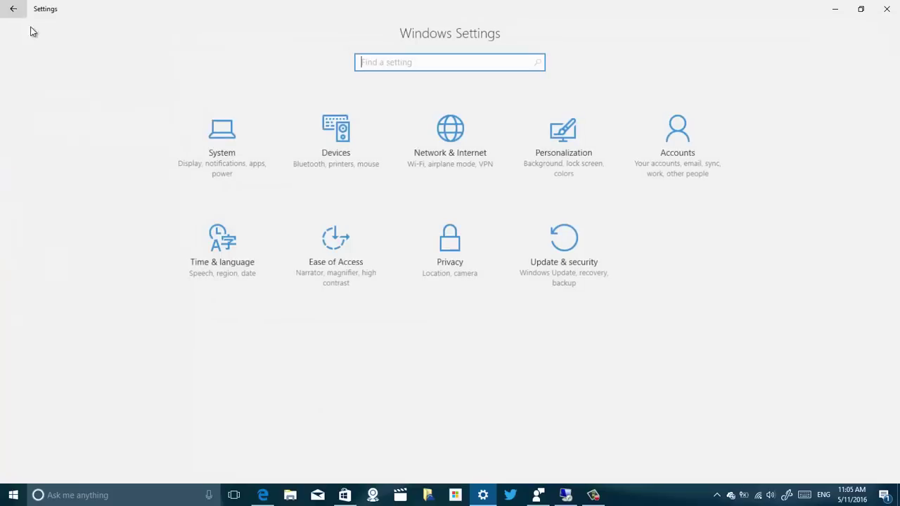
pyautogui.click(464, 137)
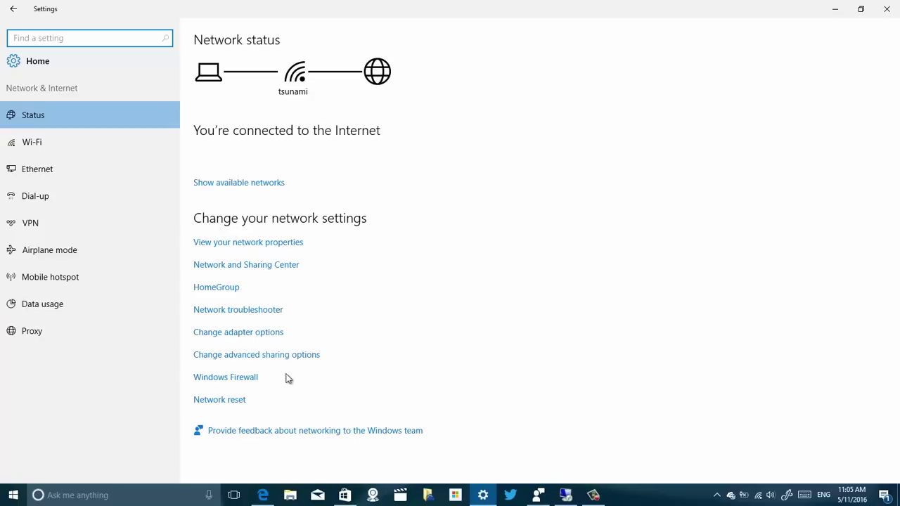
# Step: View the Network reset page, then examine the Wi-Fi page from Wi-Fi Sense to Paid Wi-Fi services and return to the Settings home
pyautogui.click(220, 400)
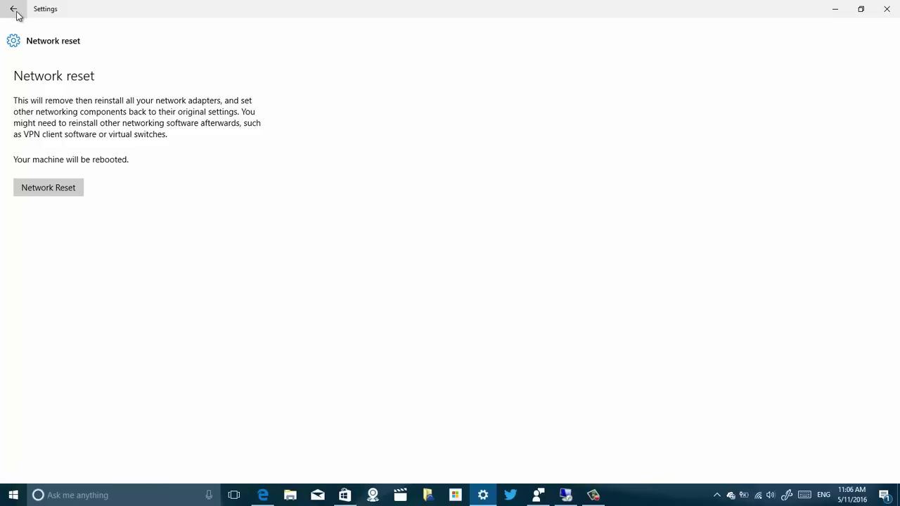
pyautogui.click(14, 9)
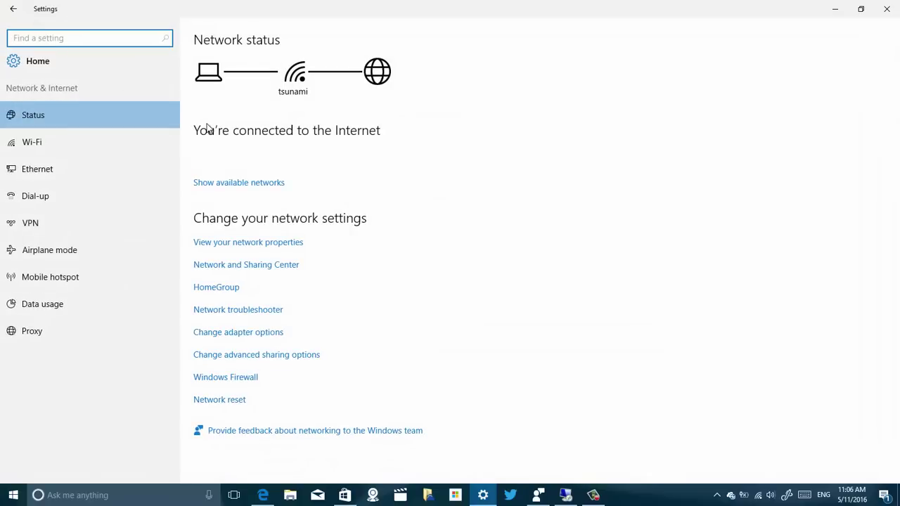
pyautogui.click(116, 145)
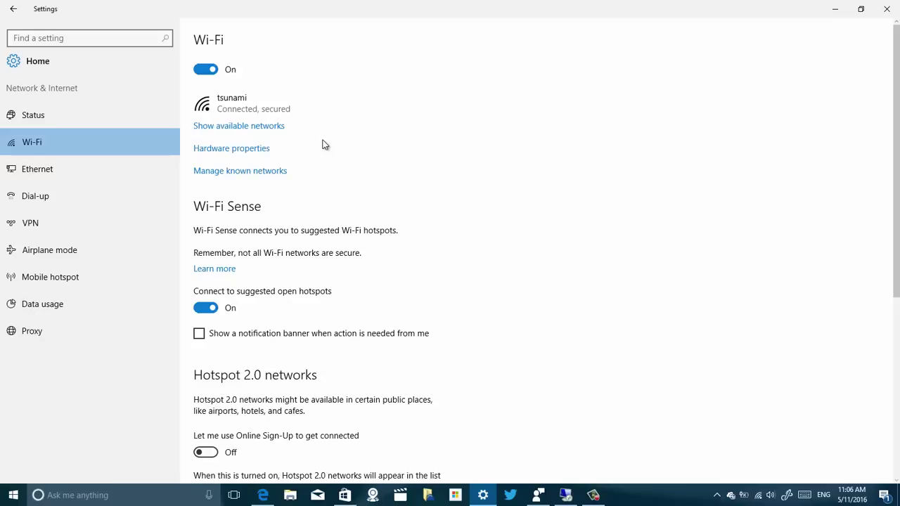
pyautogui.scroll(-3, 324, 144)
pyautogui.scroll(3, 324, 144)
pyautogui.scroll(-1, 433, 208)
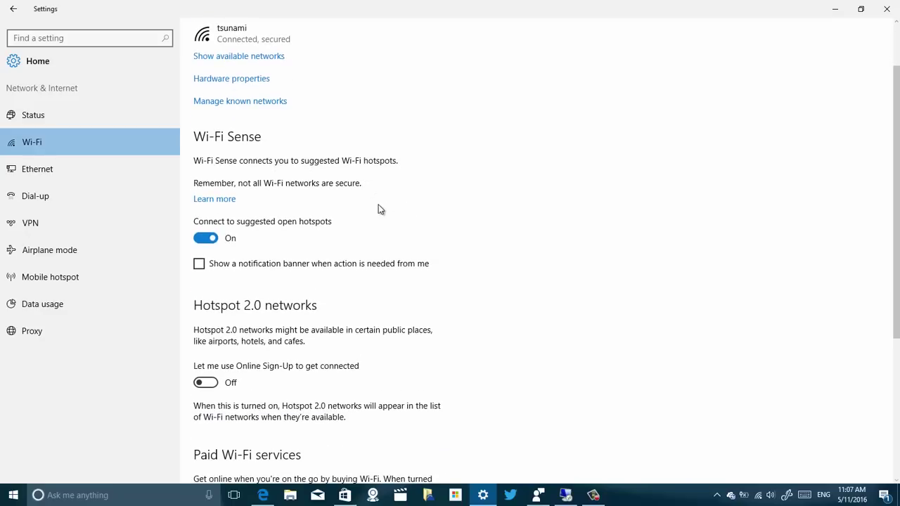
pyautogui.scroll(-3, 386, 213)
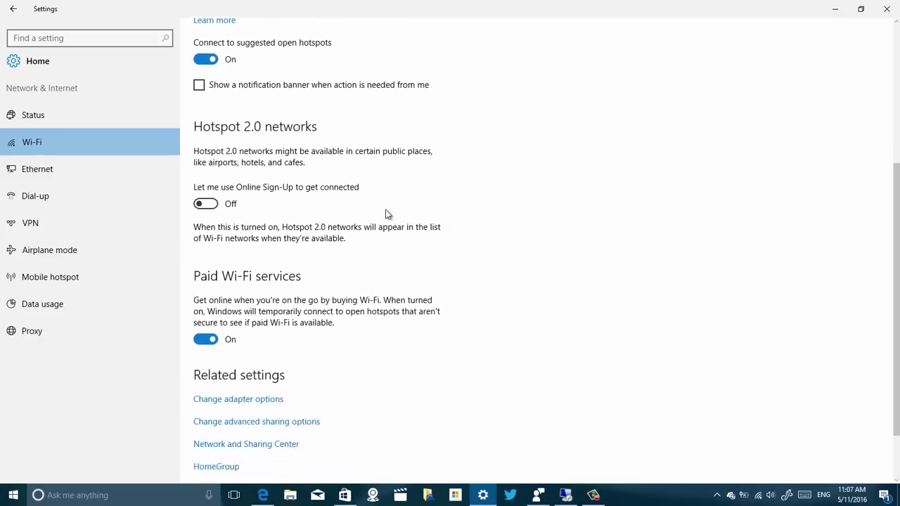
pyautogui.scroll(3, 387, 214)
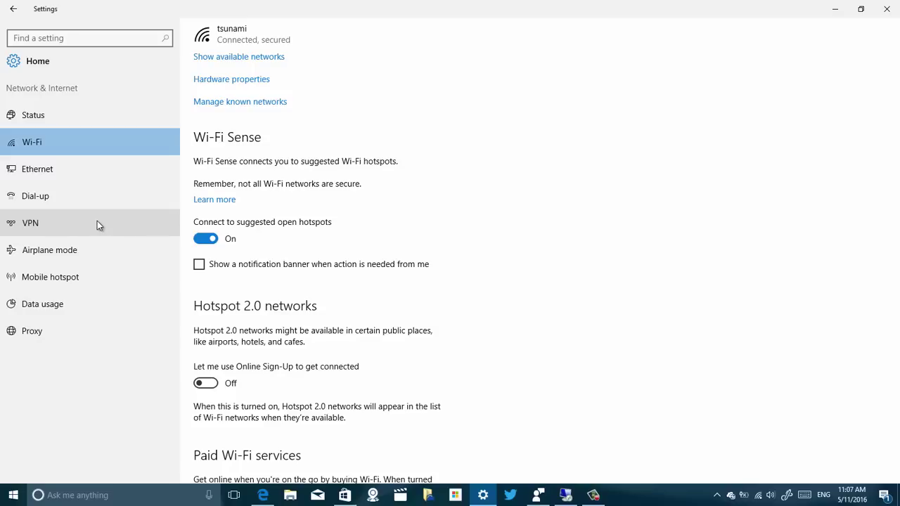
pyautogui.click(14, 61)
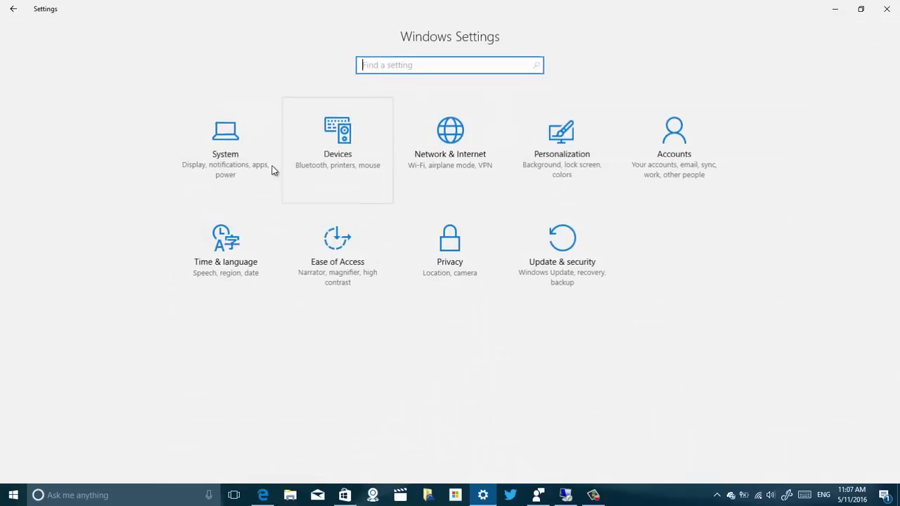
# Step: View the Taskbar, Start and Colors pages under Personalization, then return to the Settings home
pyautogui.click(577, 148)
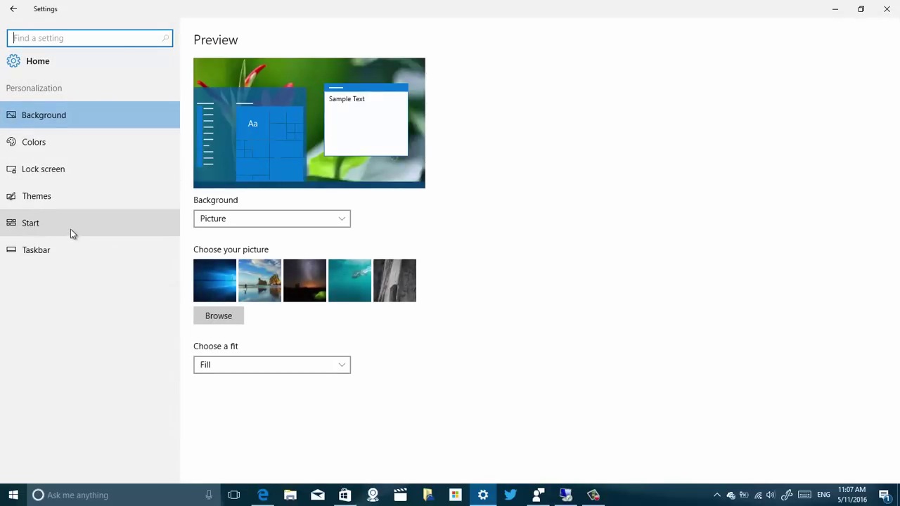
pyautogui.click(52, 256)
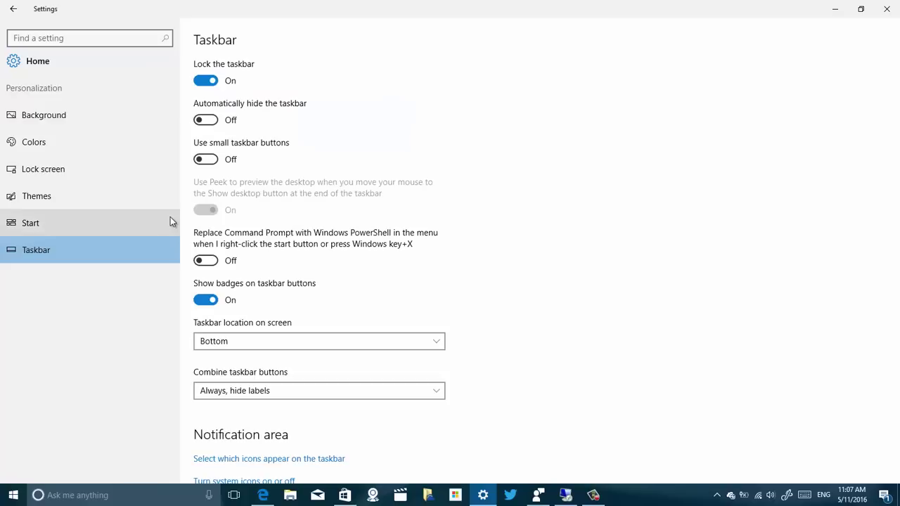
pyautogui.scroll(-4, 277, 213)
pyautogui.scroll(4, 277, 213)
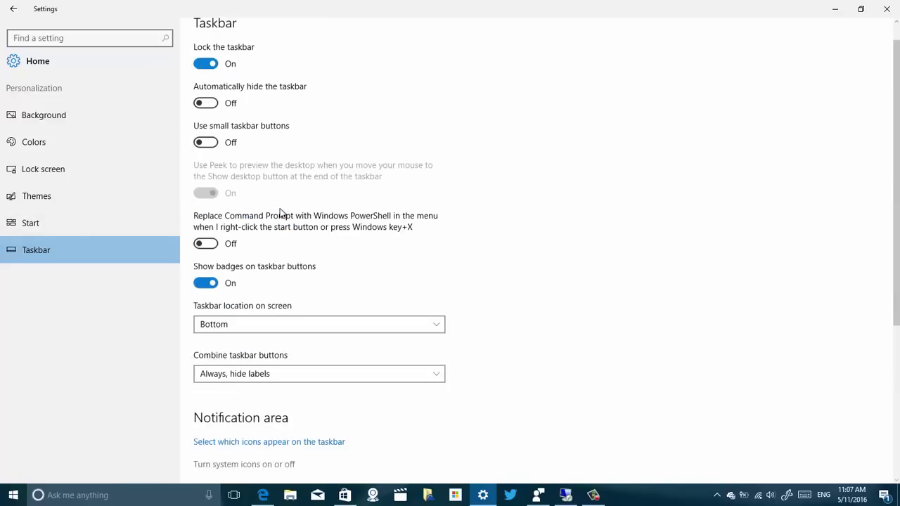
pyautogui.click(39, 217)
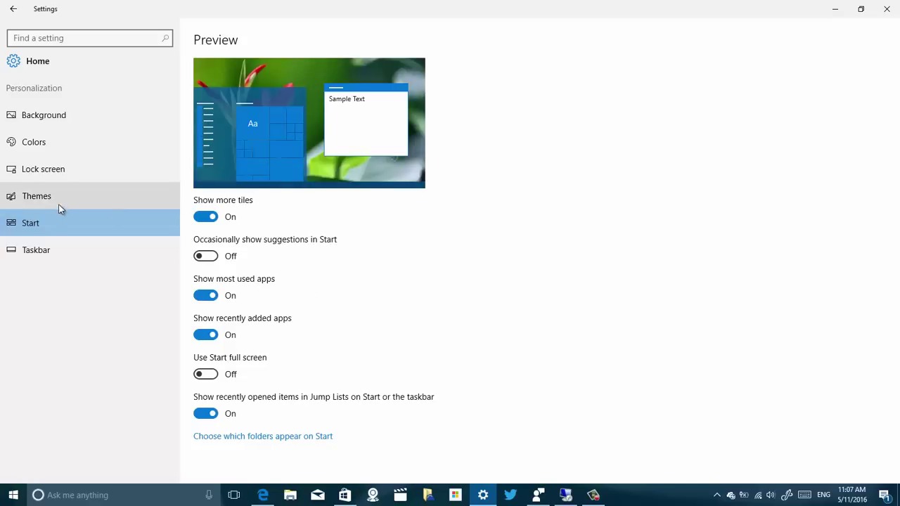
pyautogui.click(32, 143)
pyautogui.scroll(-3, 251, 140)
pyautogui.scroll(3, 251, 141)
pyautogui.click(13, 8)
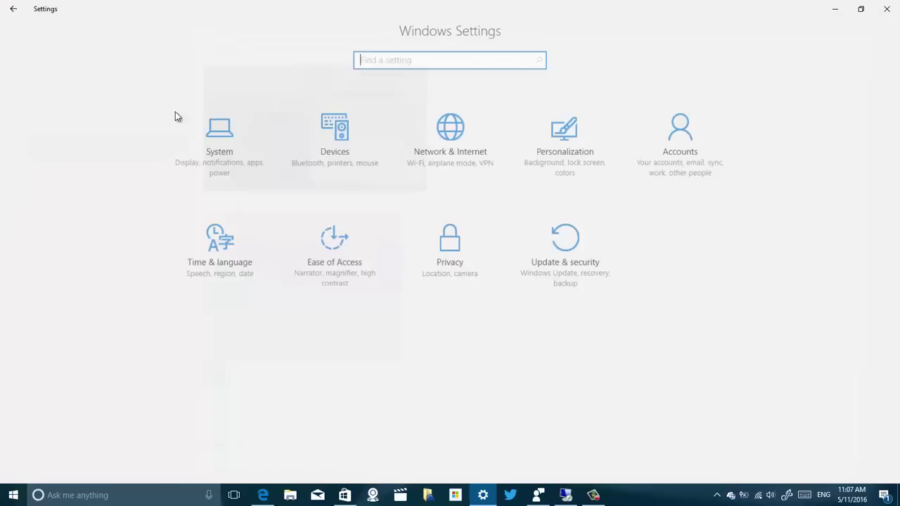
# Step: View the Email & app accounts page under Accounts, then examine the Family & other people page down to its account setup links
pyautogui.click(658, 149)
pyautogui.click(62, 149)
pyautogui.click(74, 229)
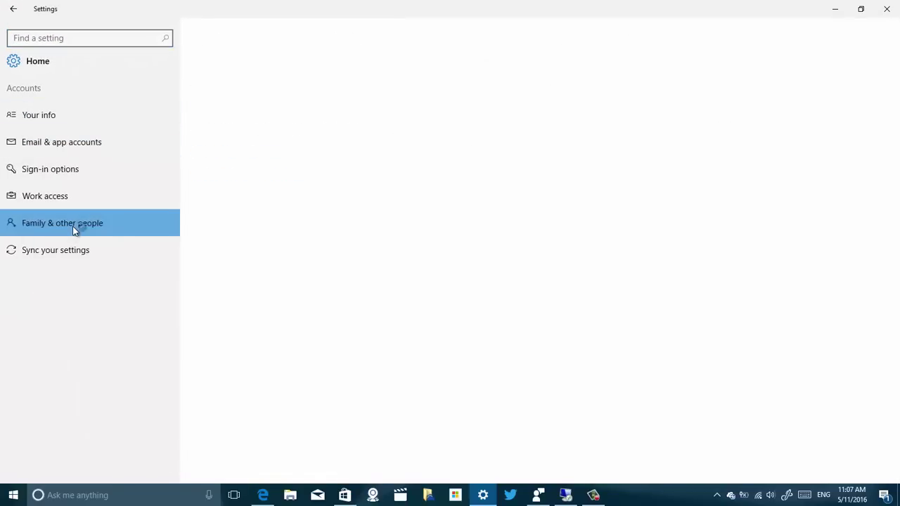
pyautogui.click(133, 230)
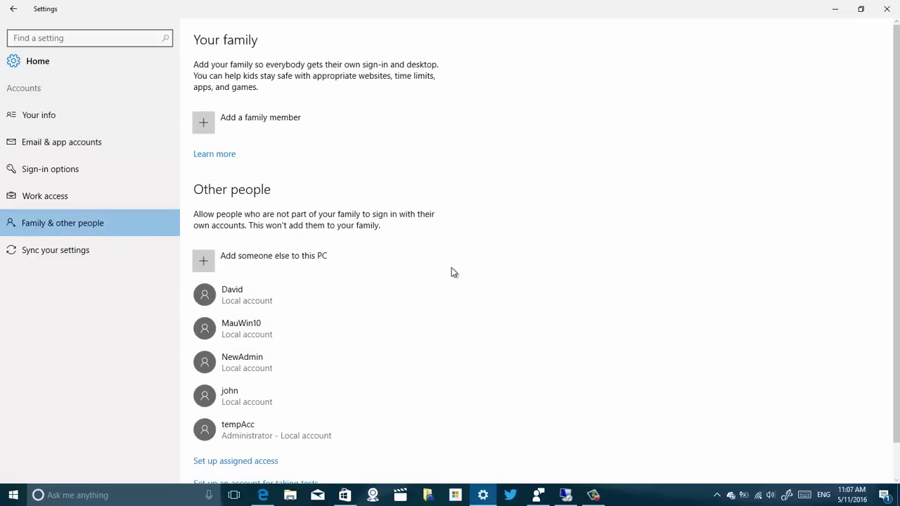
pyautogui.scroll(-1, 451, 269)
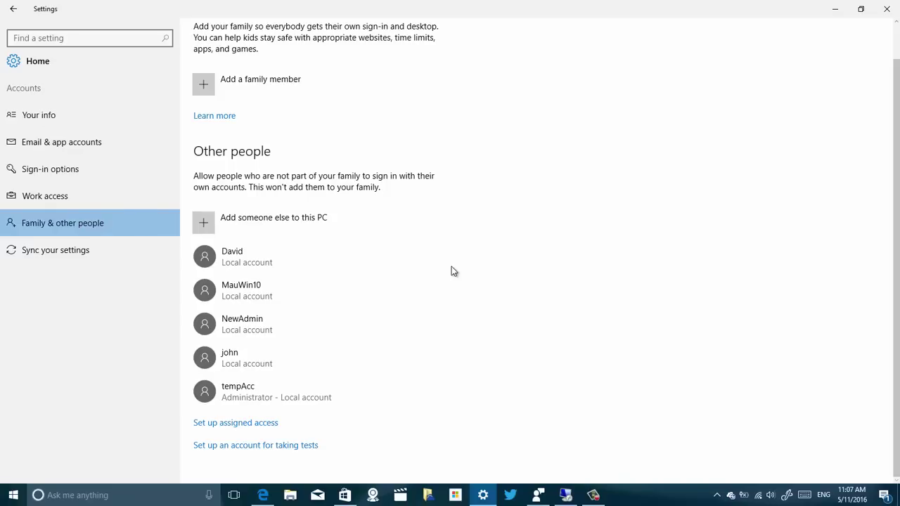
# Step: View the test-taking account setup page and its web address field, then the Sync your settings page, and return to the Settings home
pyautogui.click(263, 448)
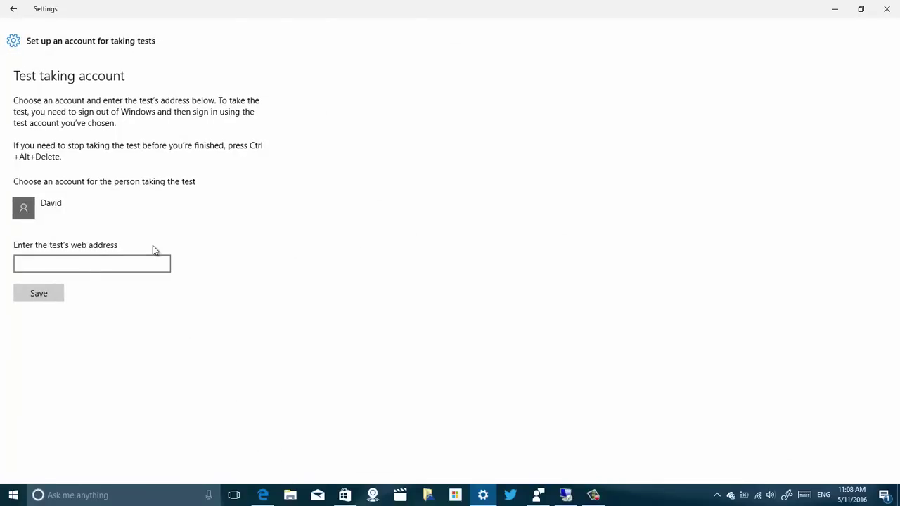
pyautogui.click(73, 264)
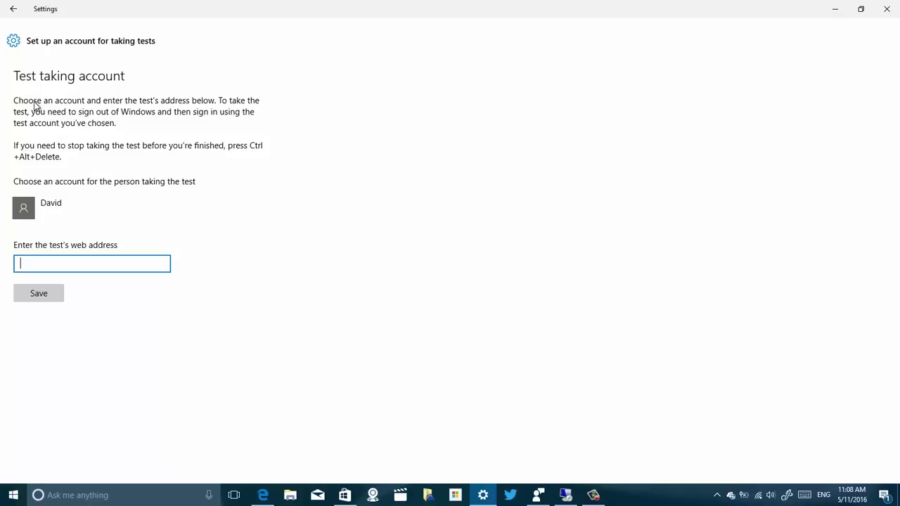
pyautogui.click(13, 9)
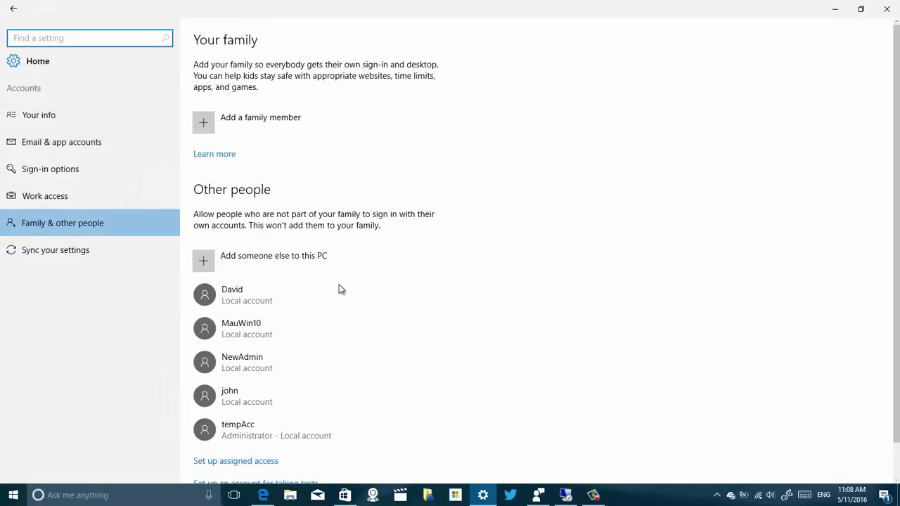
pyautogui.click(94, 250)
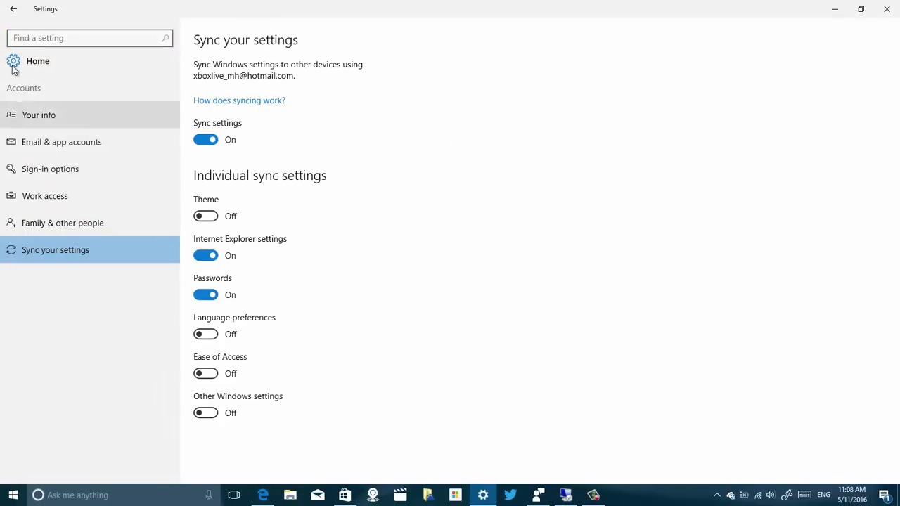
pyautogui.click(13, 9)
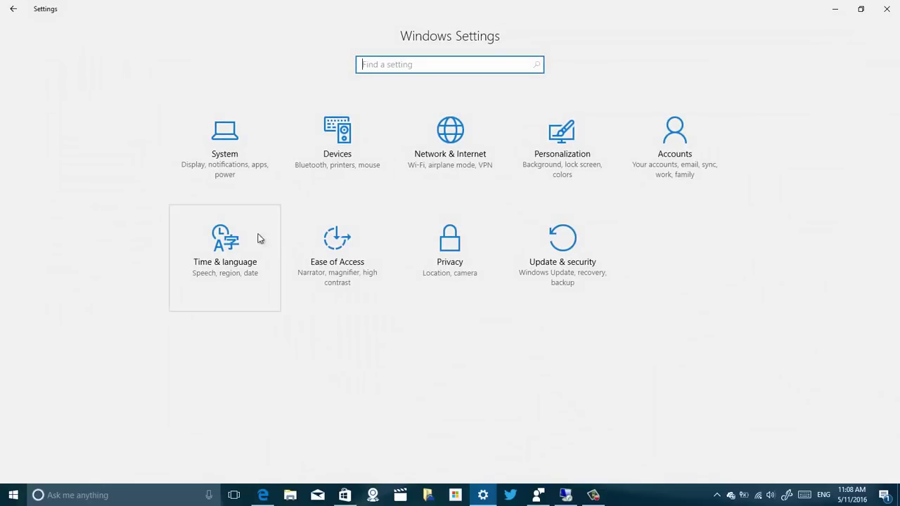
# Step: View the Date & time, Region & language and Speech pages under Time & language, then return to the Settings home
pyautogui.click(235, 239)
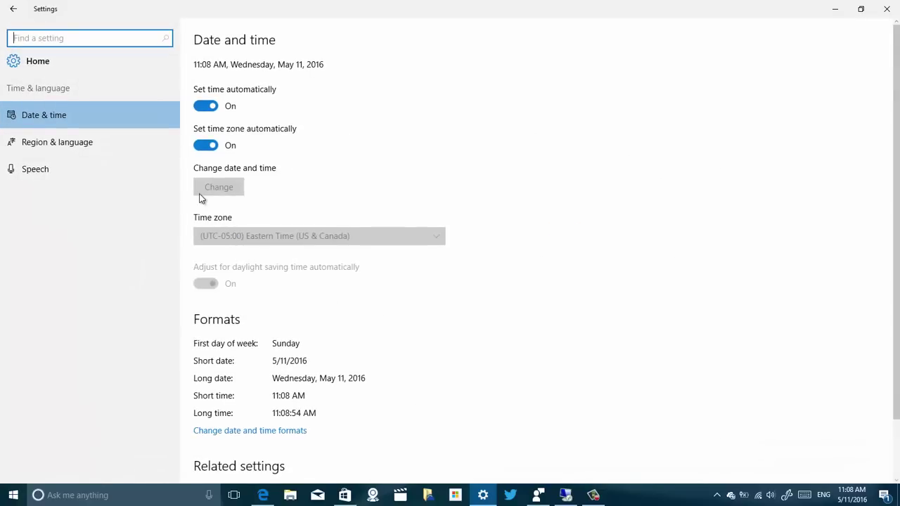
pyautogui.click(90, 144)
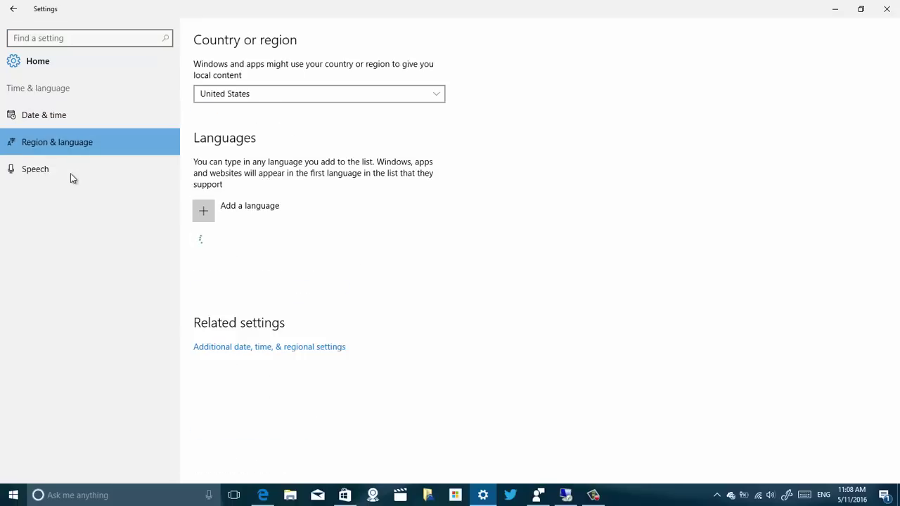
pyautogui.click(87, 168)
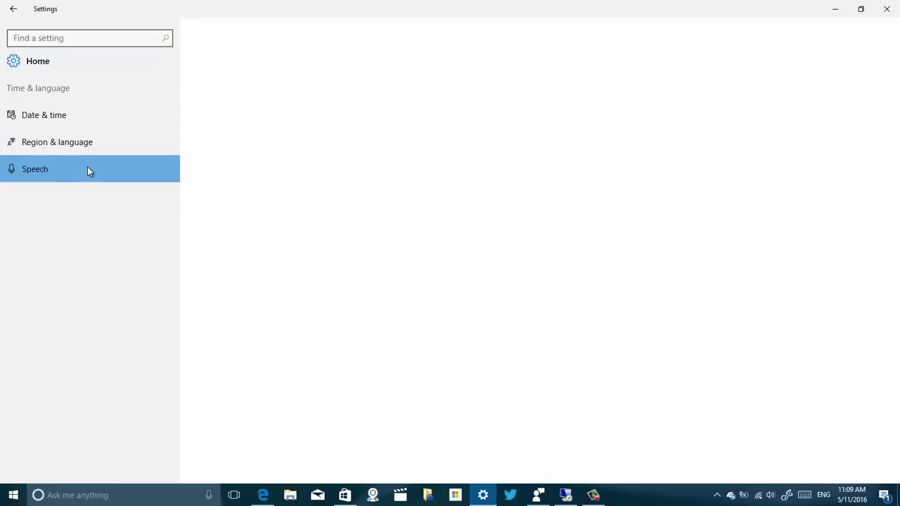
pyautogui.click(14, 9)
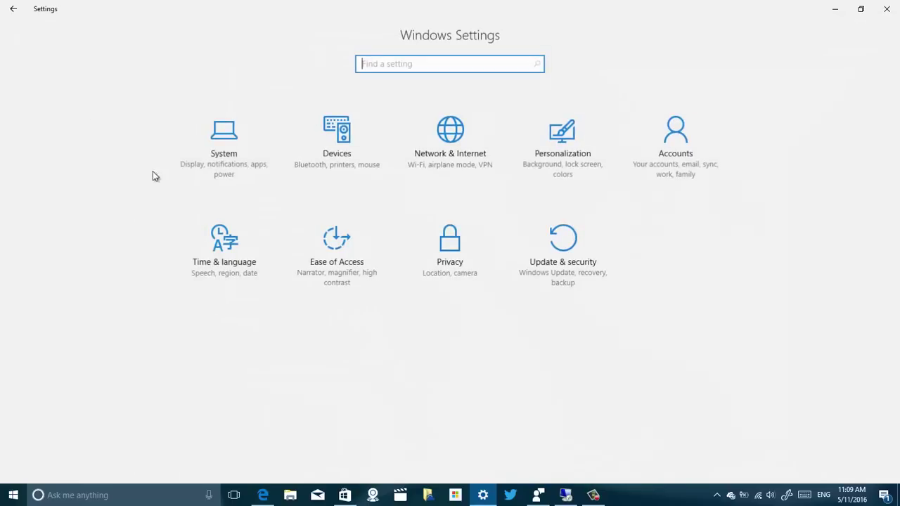
# Step: View the Narrator, Keyboard and Mouse pages under Ease of Access, then return to the Settings home
pyautogui.click(343, 251)
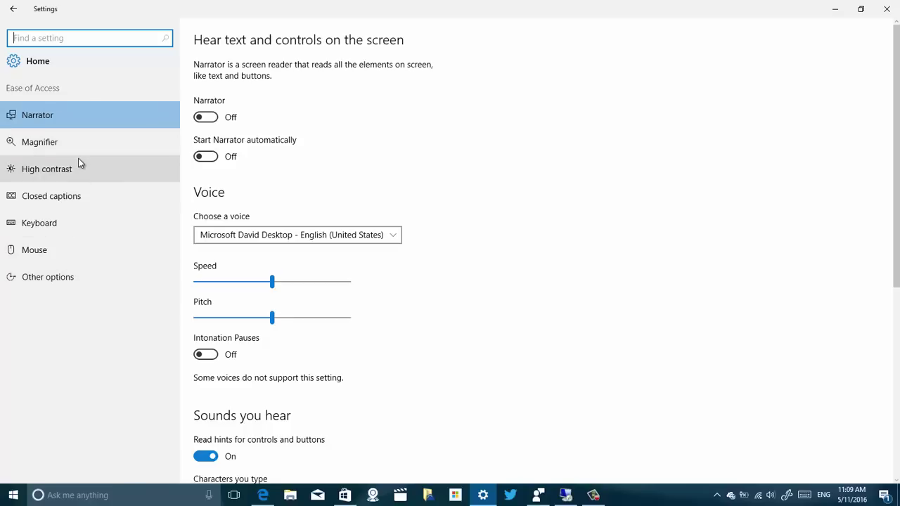
pyautogui.click(74, 229)
pyautogui.click(75, 250)
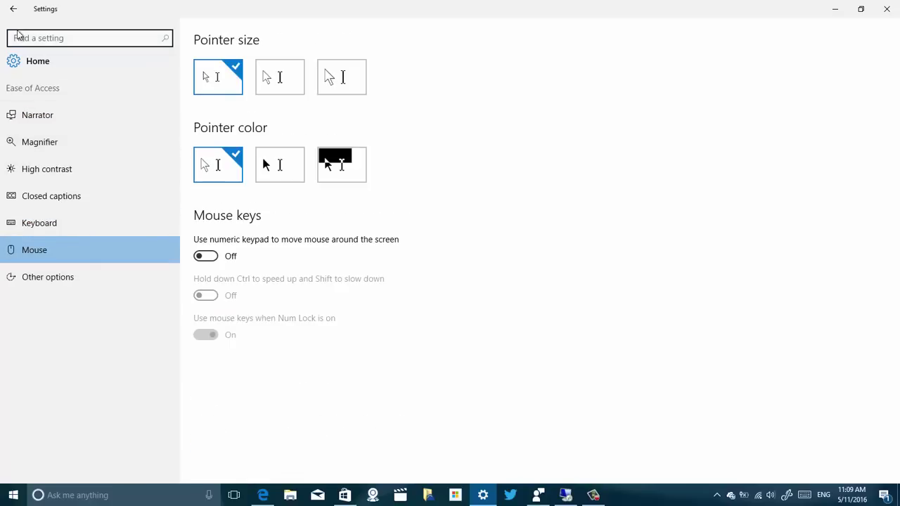
pyautogui.click(13, 9)
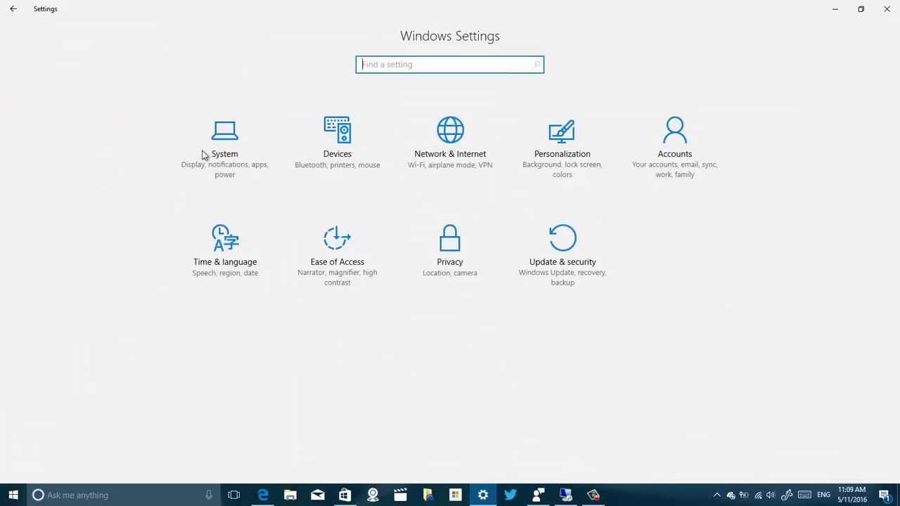
# Step: Look through the list of Privacy categories, then show the Windows Update page under Update & security
pyautogui.click(452, 254)
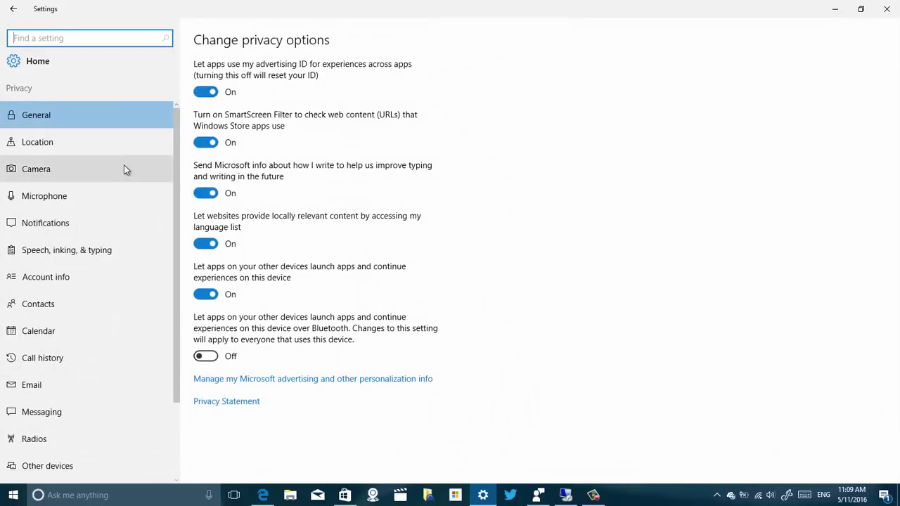
pyautogui.scroll(-3, 123, 166)
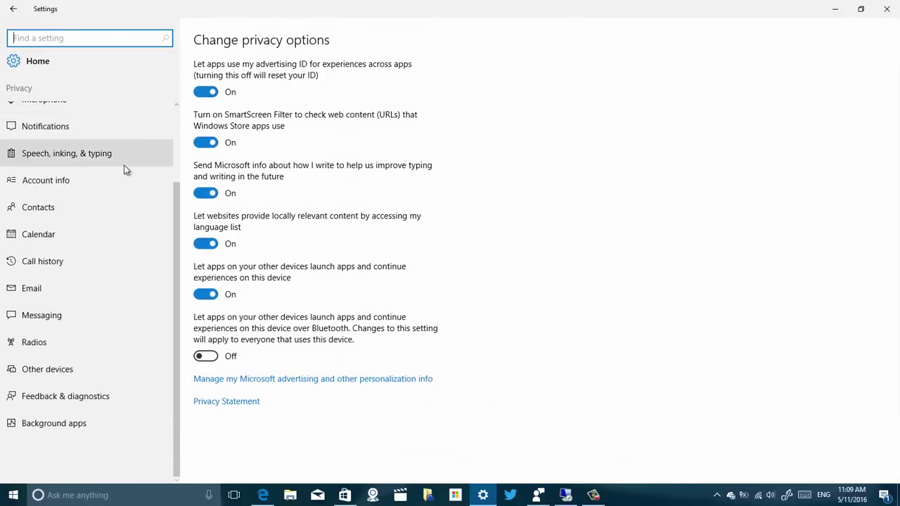
pyautogui.scroll(3, 124, 166)
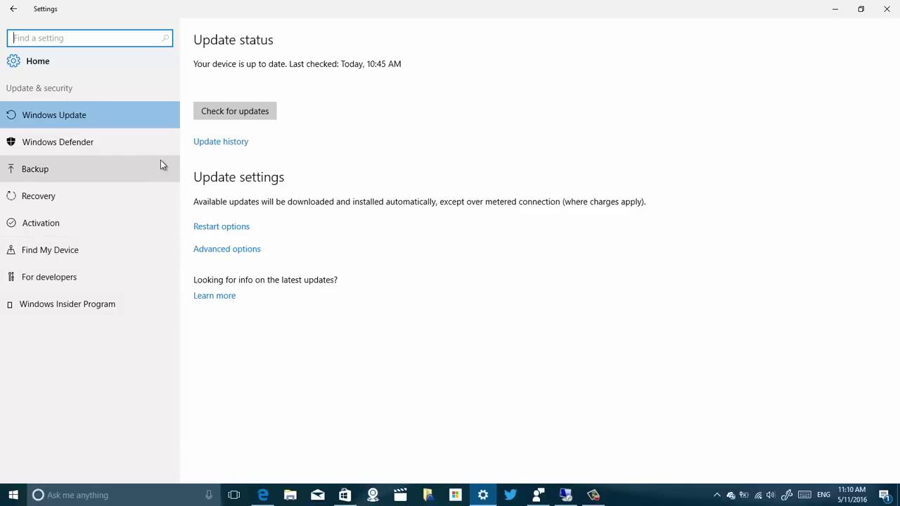
# Step: Minimize the Settings and Microsoft Edge windows to show the desktop
pyautogui.click(836, 14)
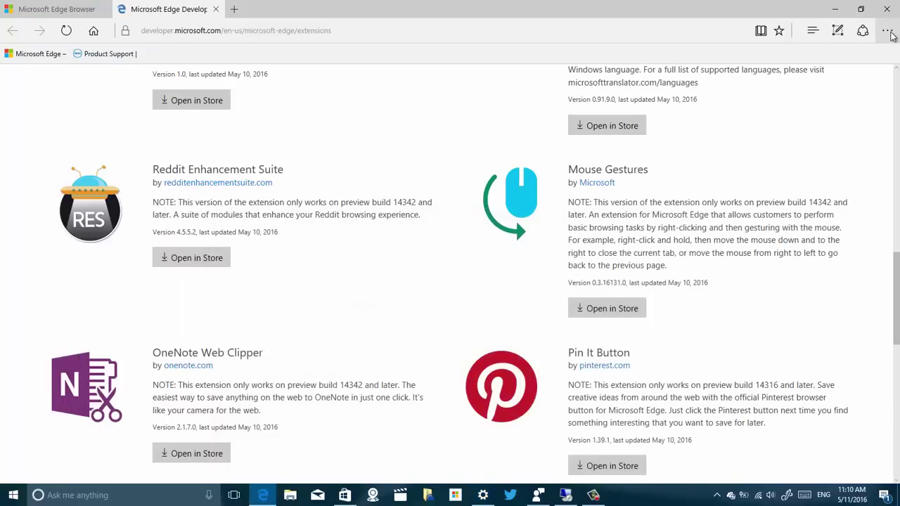
pyautogui.click(836, 11)
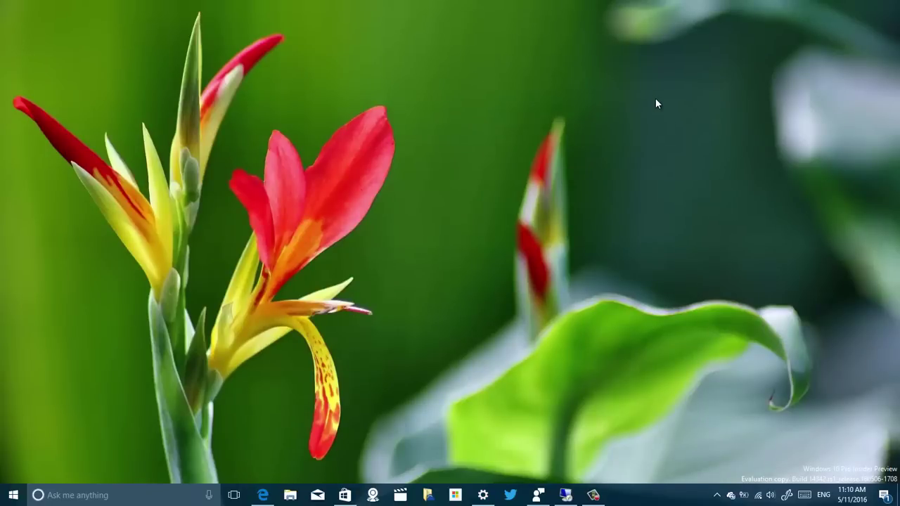